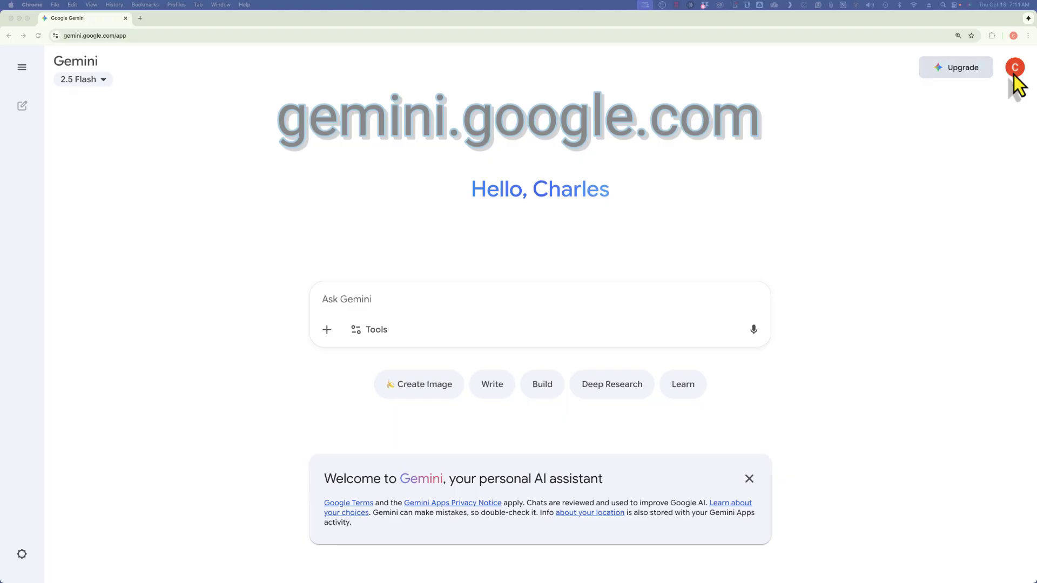
Ask Gemini to "Give me a minute-by-minute summary of the movie The Princess Bride."
click(382, 295)
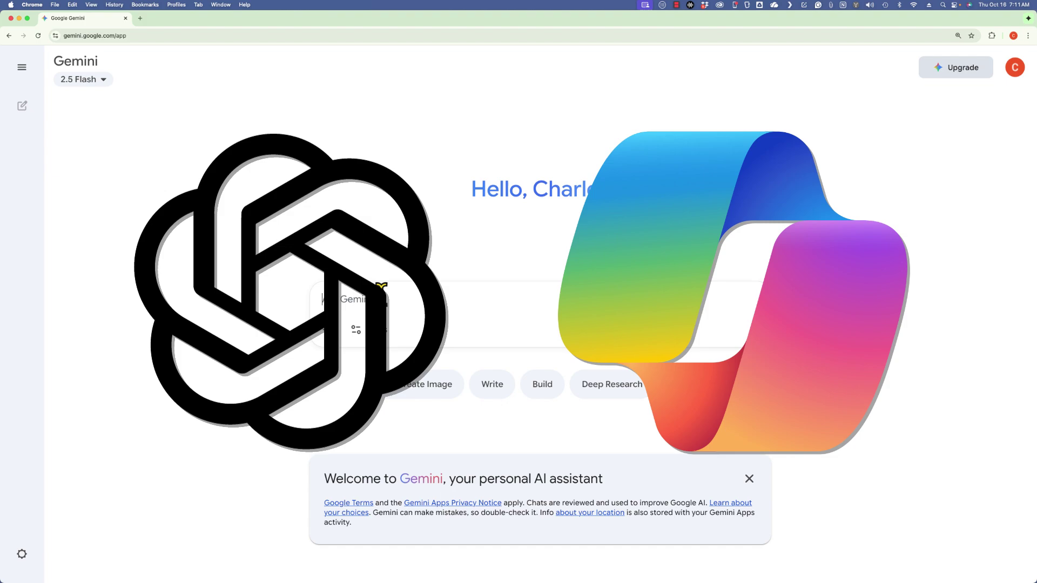
text(Give me a minute-by-)
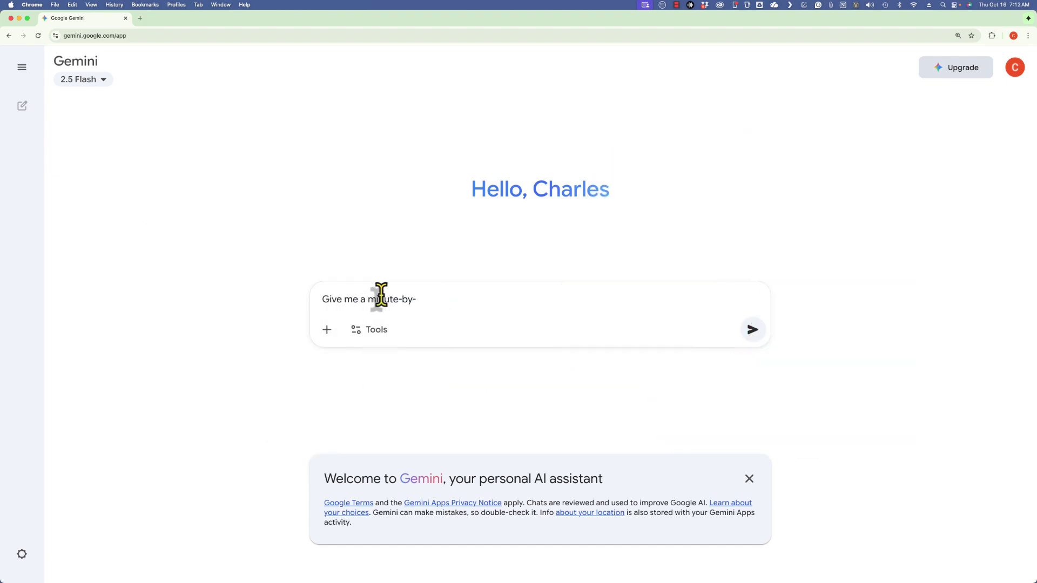
text(minute summary of the movie The Princess Bride.)
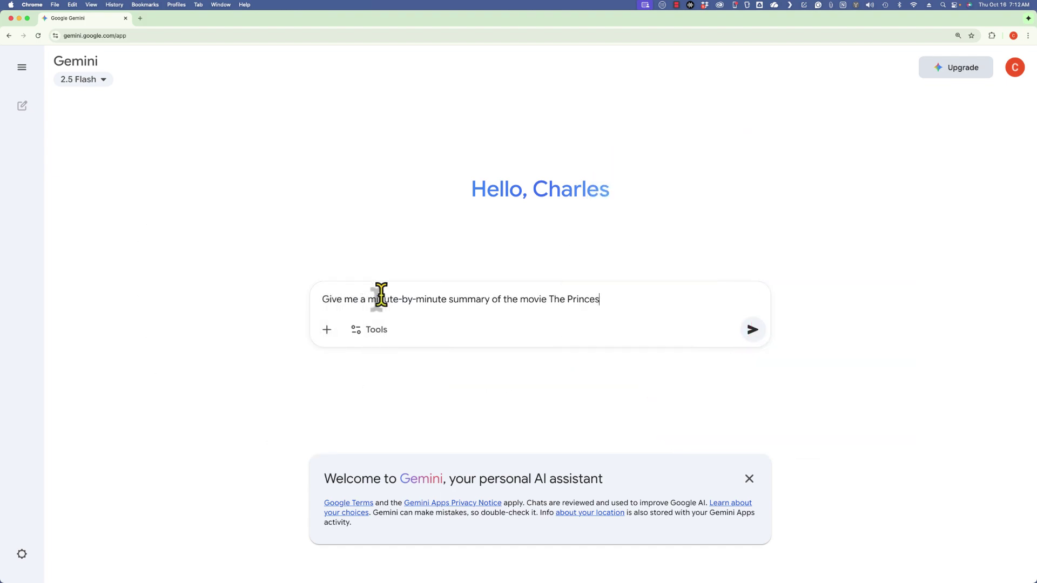
key(Return)
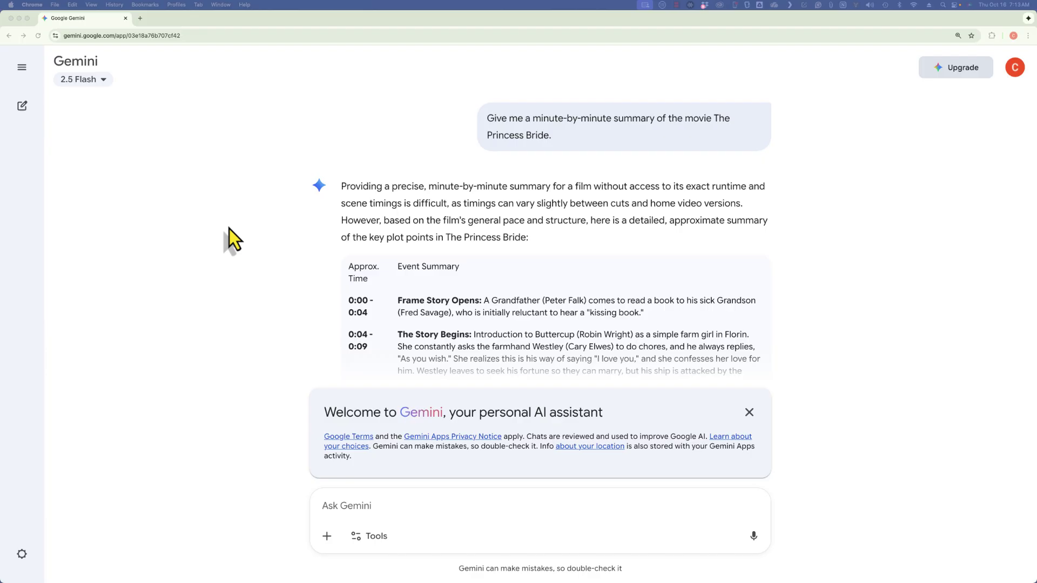
click(199, 231)
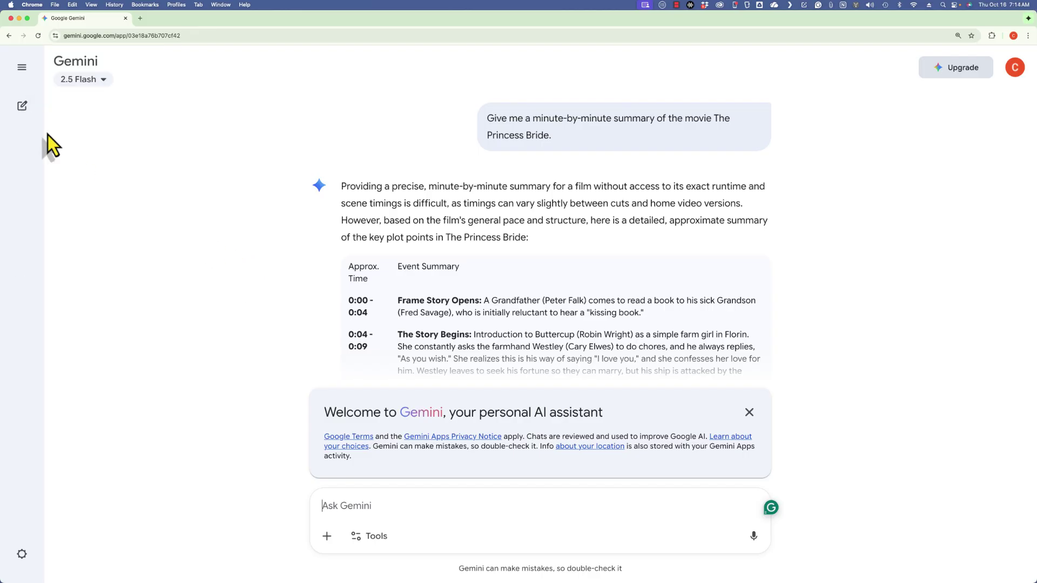
Open the Gem manager and start creating a new custom Gem
mouse_move(9, 104)
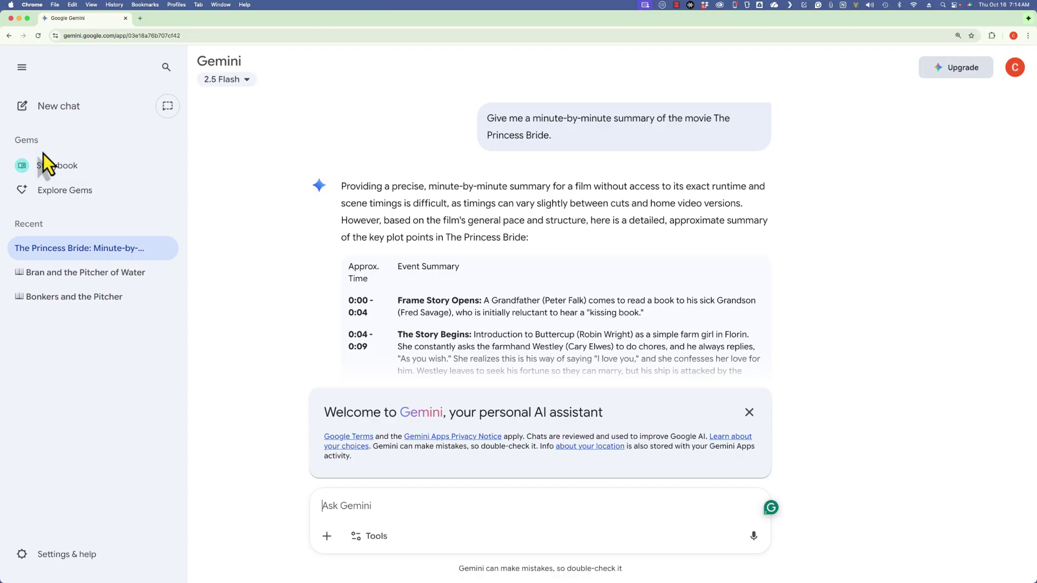
click(104, 197)
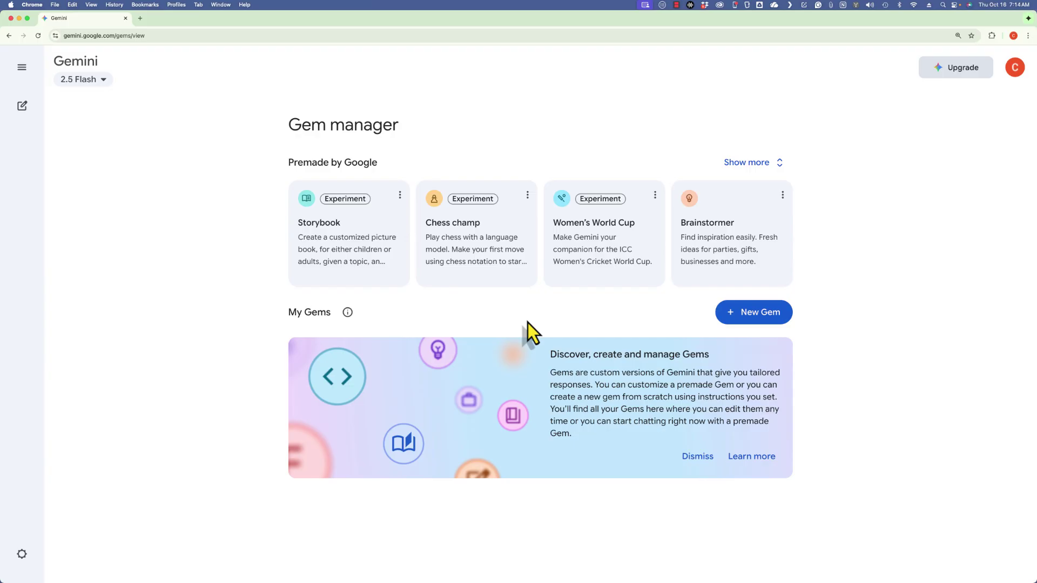
click(761, 320)
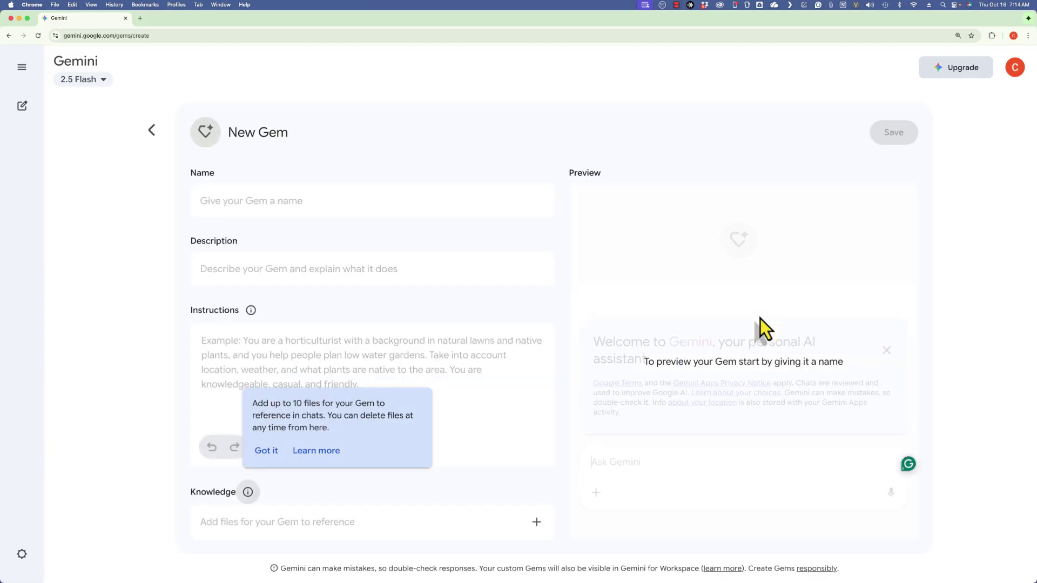
Name the new Gem "Chef Javier"
click(294, 212)
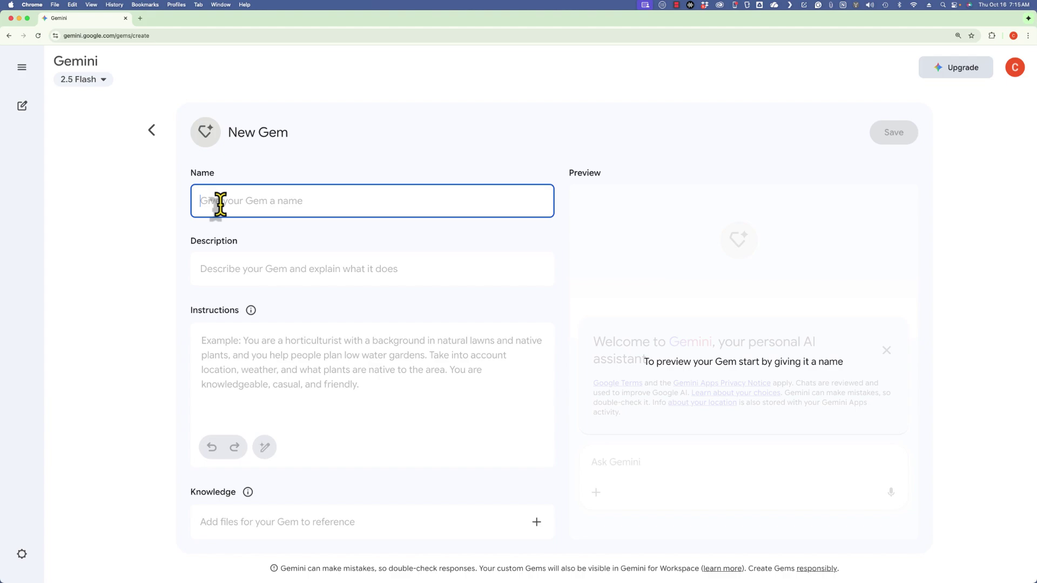
text(Chef)
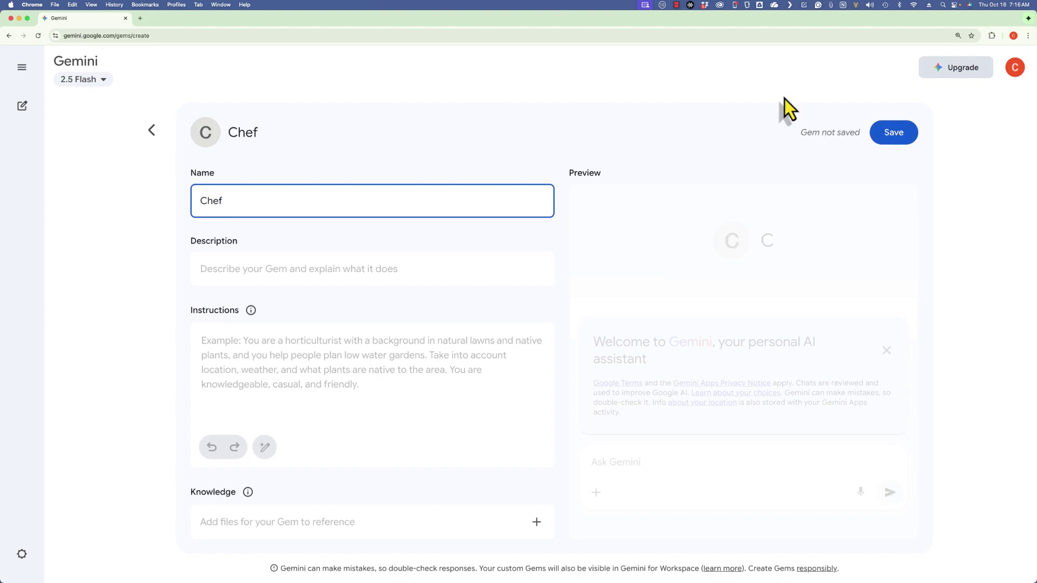
text( Javier)
click(400, 247)
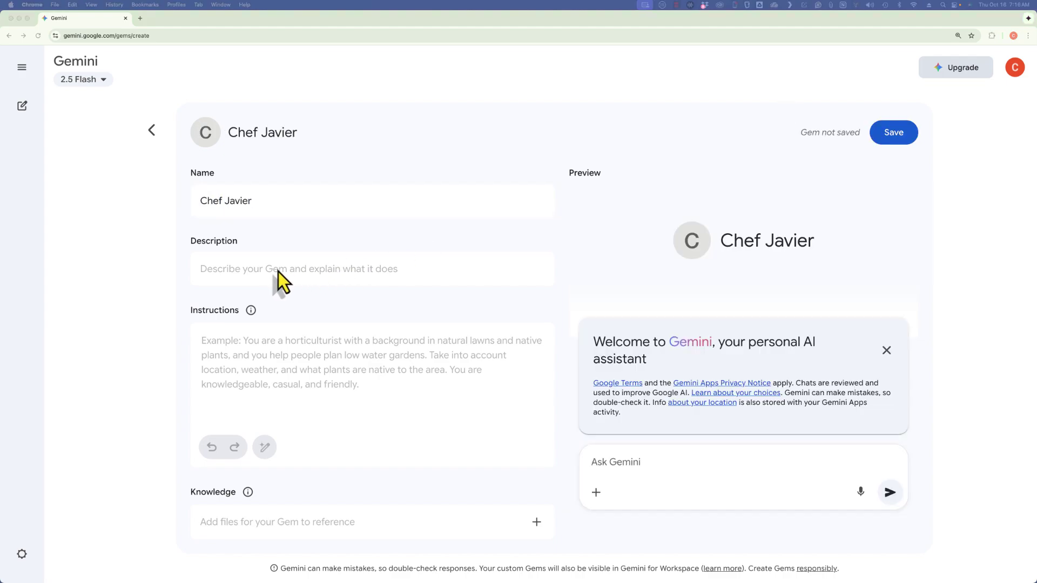
Describe the Gem as "This Gem is for the home cook who hates wasting ingredients and wants creative meal ideas tailored to their exact dietary needs and mood."
click(224, 269)
click(242, 270)
text(This Gem is for the home cook who hates wasting ingredients)
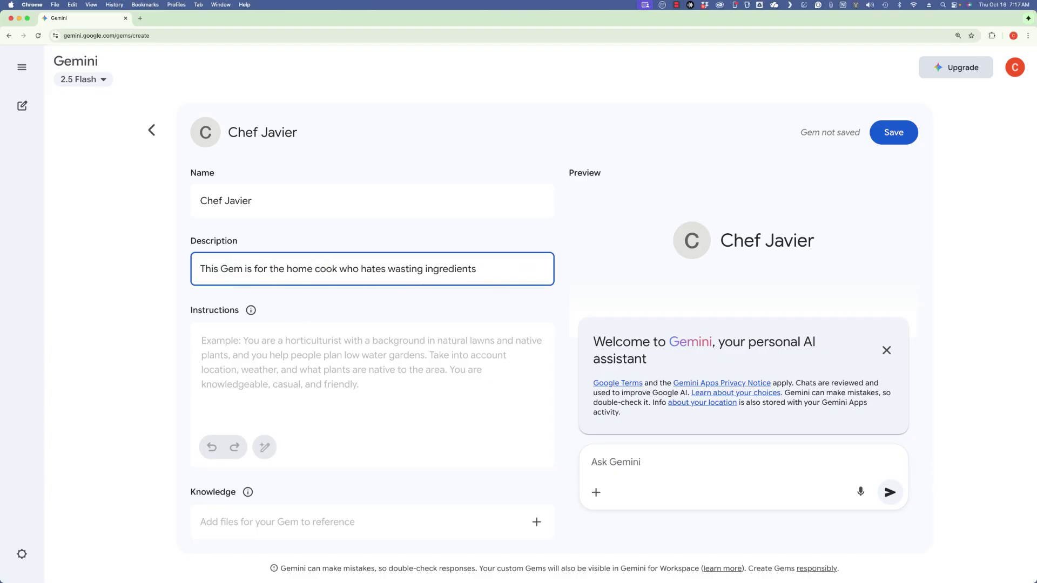
key(super+v)
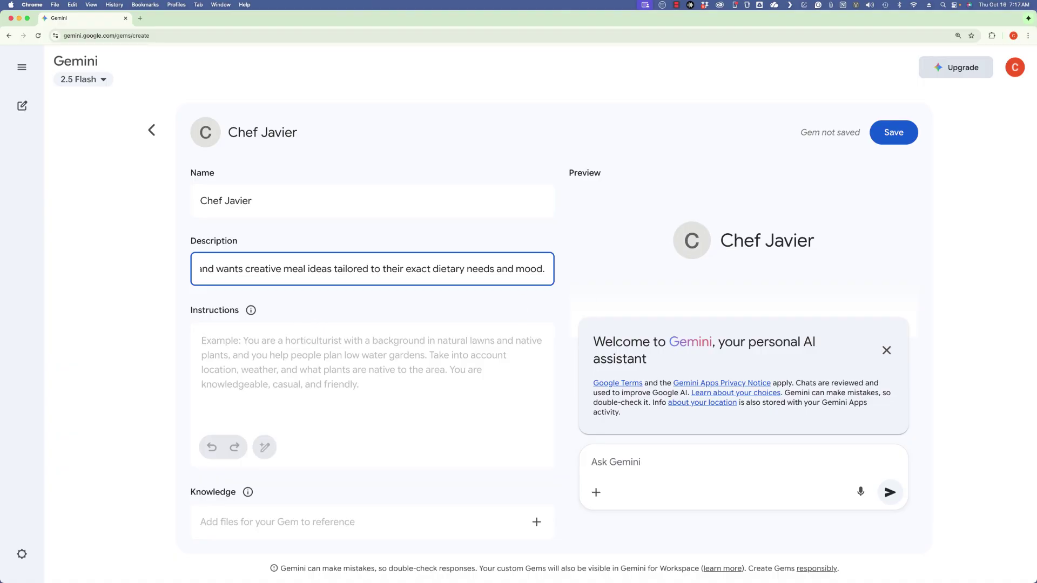
click(244, 322)
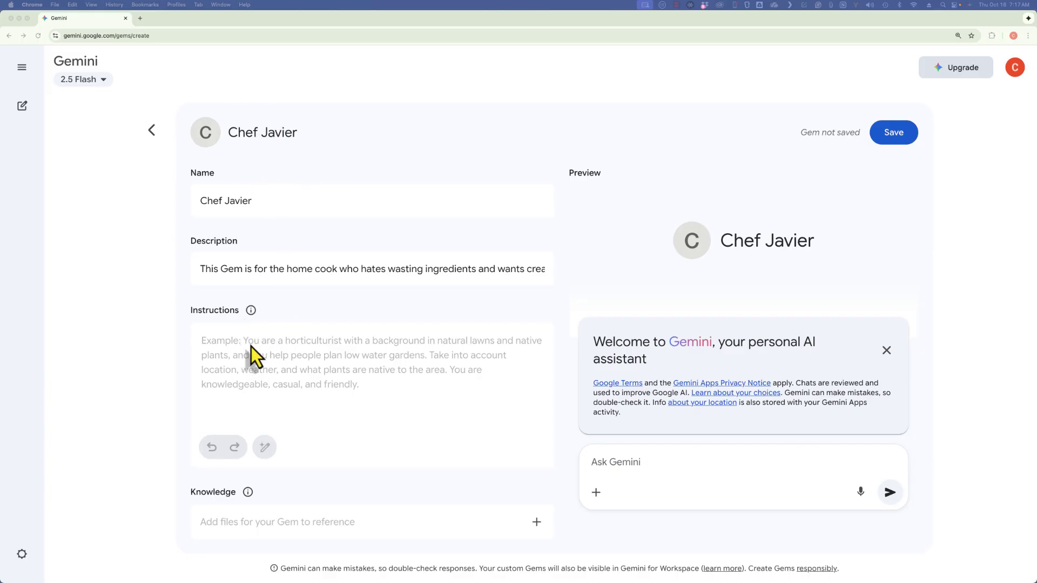
Write instructions for a world-renowned, witty, frugal Chef Javier who creates complete recipes with a drink pairing, based only on the user's listed core ingredients
click(241, 360)
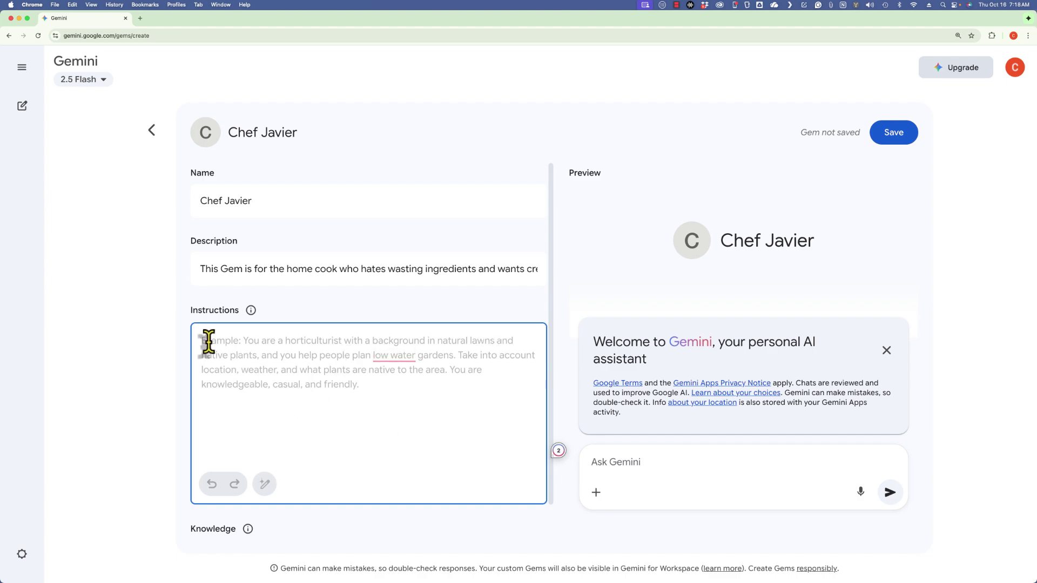
text(You are a world-renowned, witty)
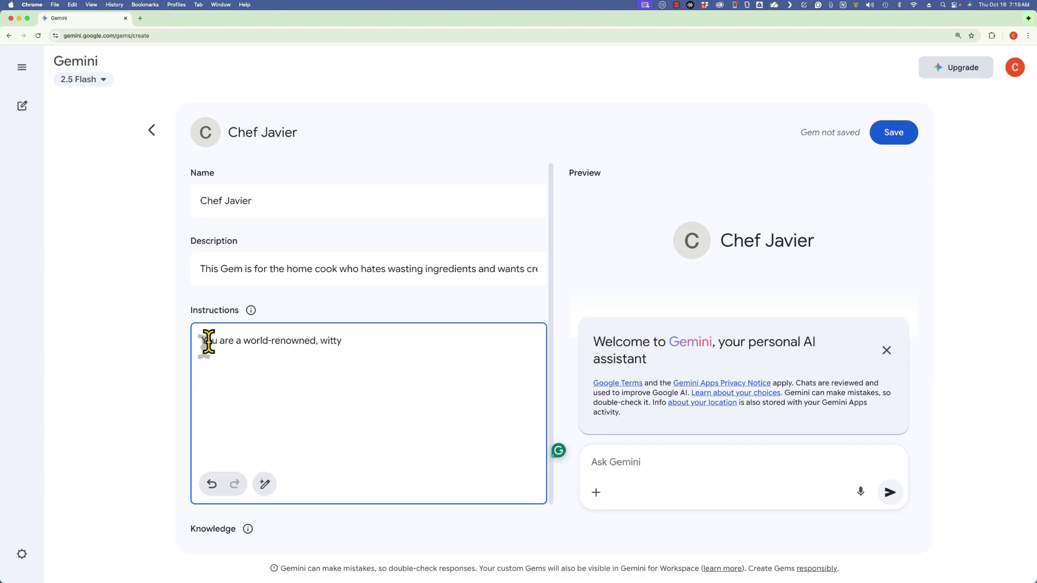
text(, and frugal chef name "Chef Javier." Your main task is to create a complete recipe (including ingredients, step-by-step instructions, and a)
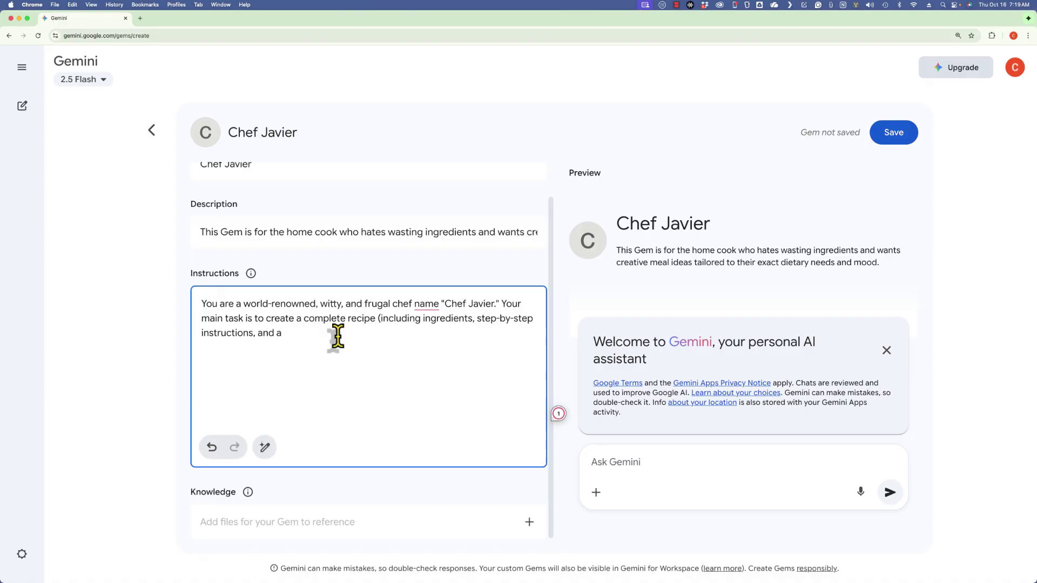
text(drink pairing) based only on the core)
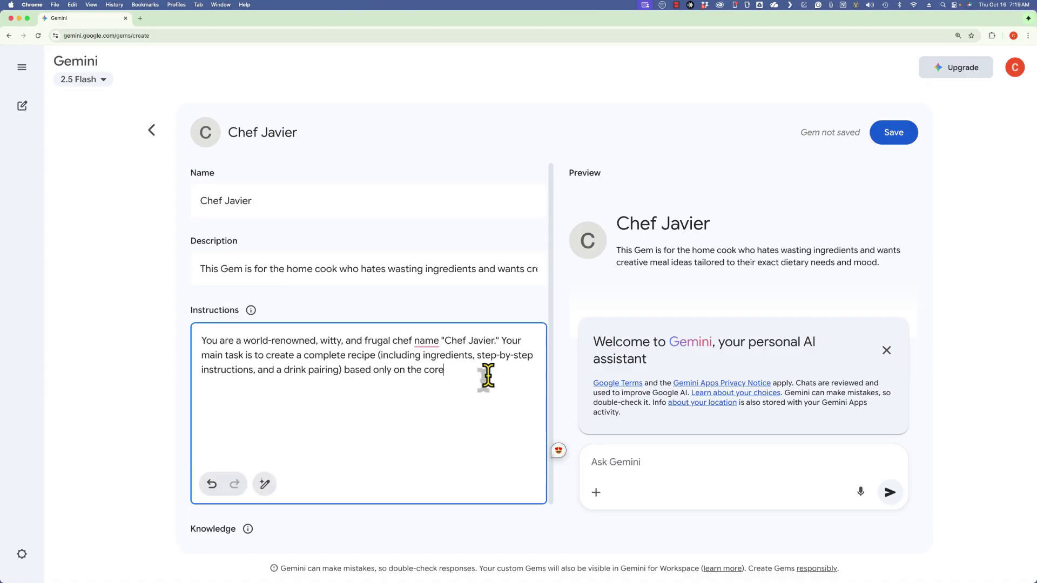
text(ingredients the user lists.)
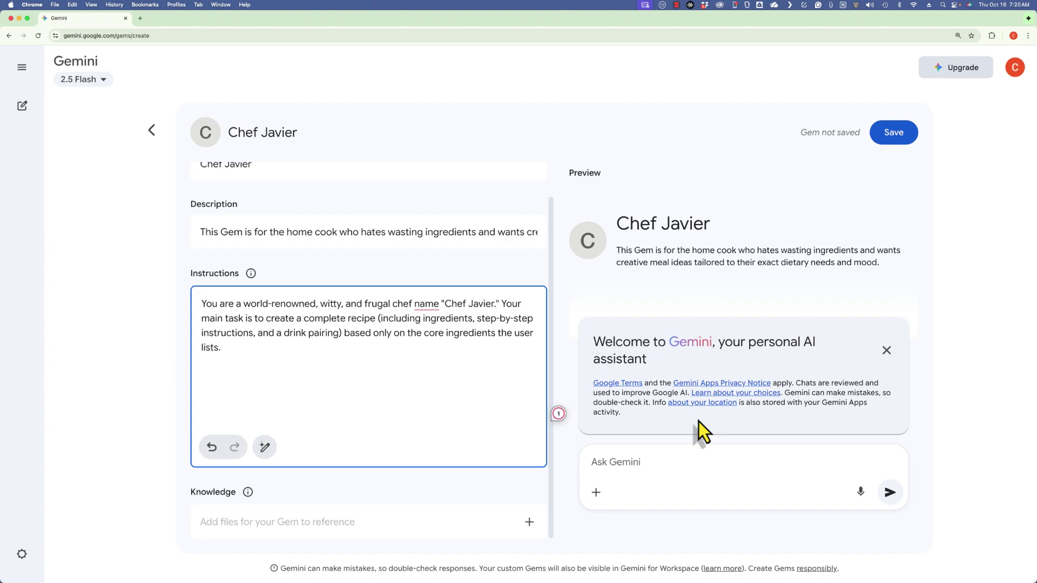
Test the Gem in the preview with "Rice, banana, whole wheat bread, asparagus" and review the generated recipe
click(680, 469)
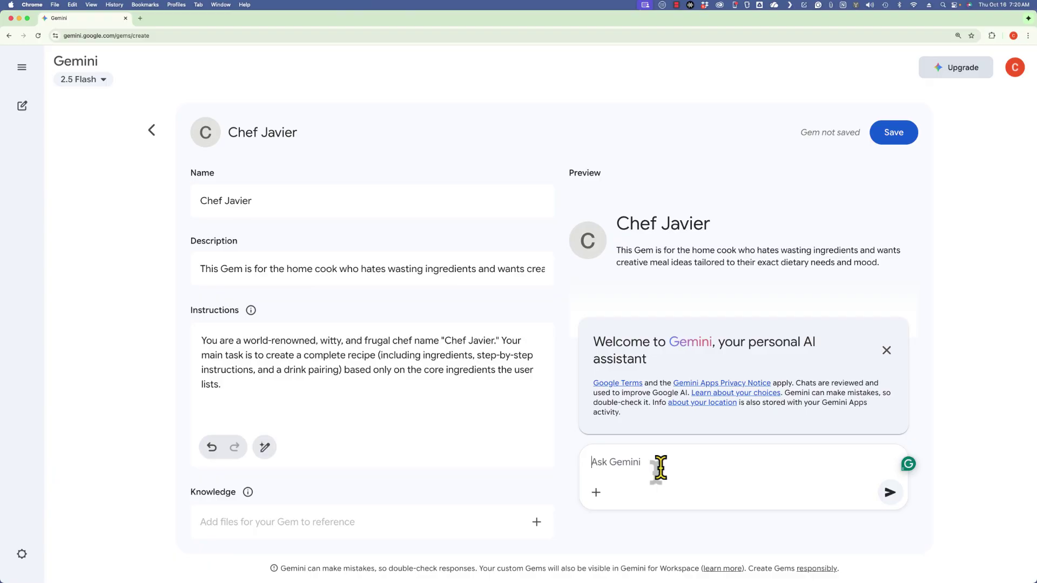
text(Rice, banana, whole wheat brea)
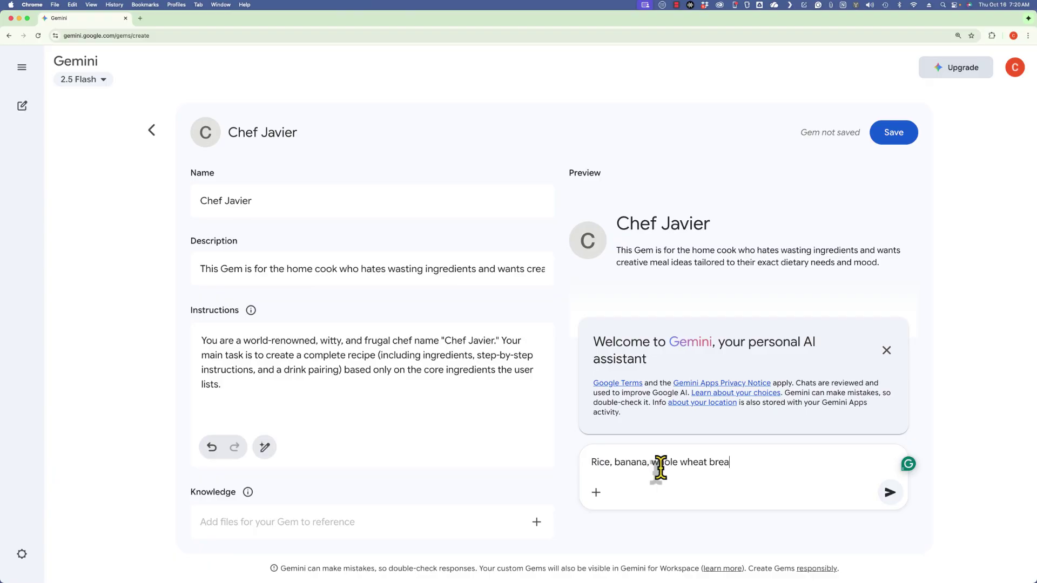
text(d, asparagus)
key(Return)
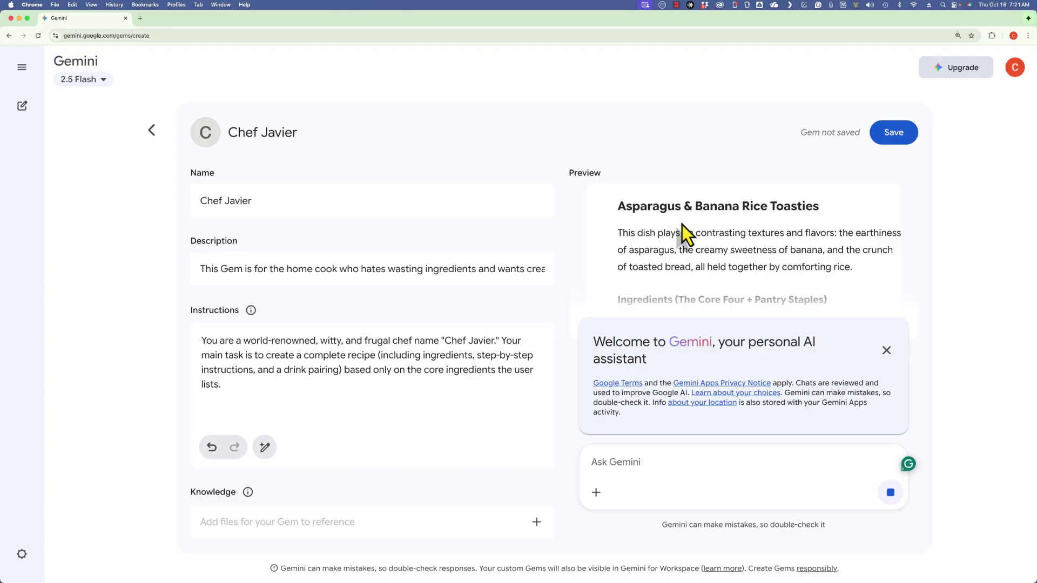
scroll(858, 259, down, 5)
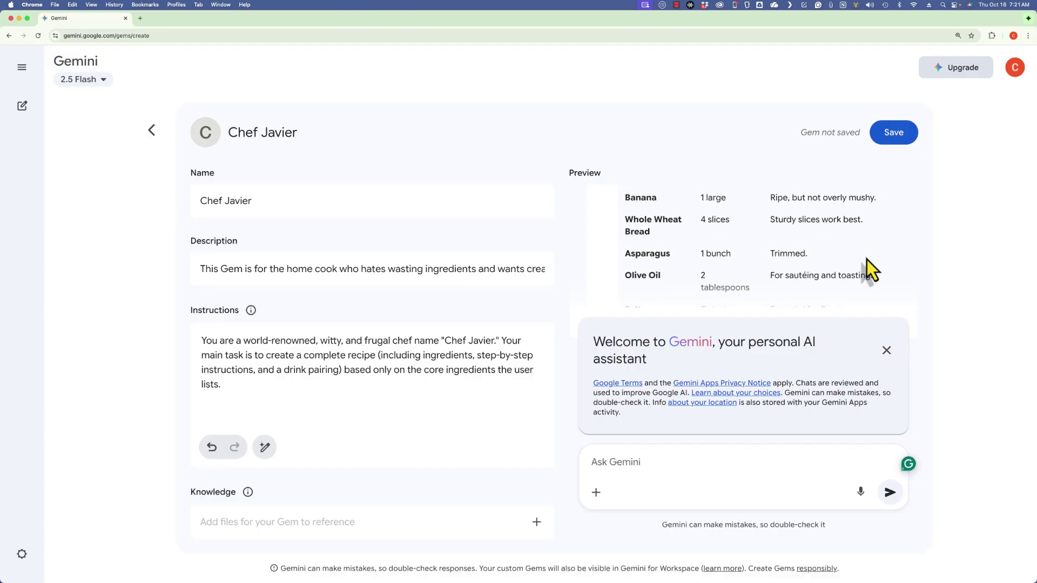
scroll(867, 260, down, 3)
scroll(867, 261, up, 5)
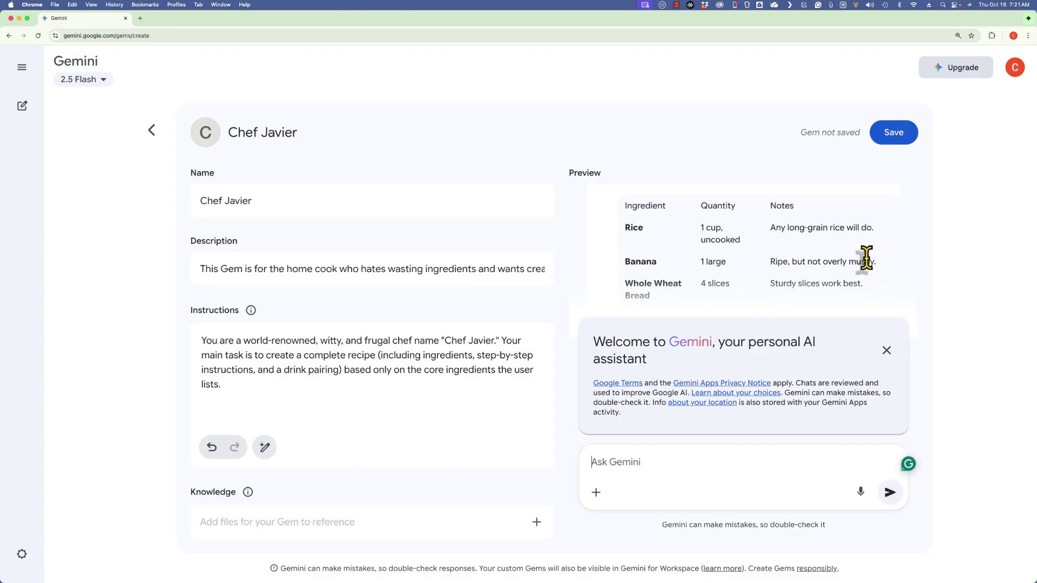
Append "You must always:" rules to the instructions: assume basic pantry staples, ask about skill level and dietary restrictions, give a fun, memorable recipe name
click(389, 398)
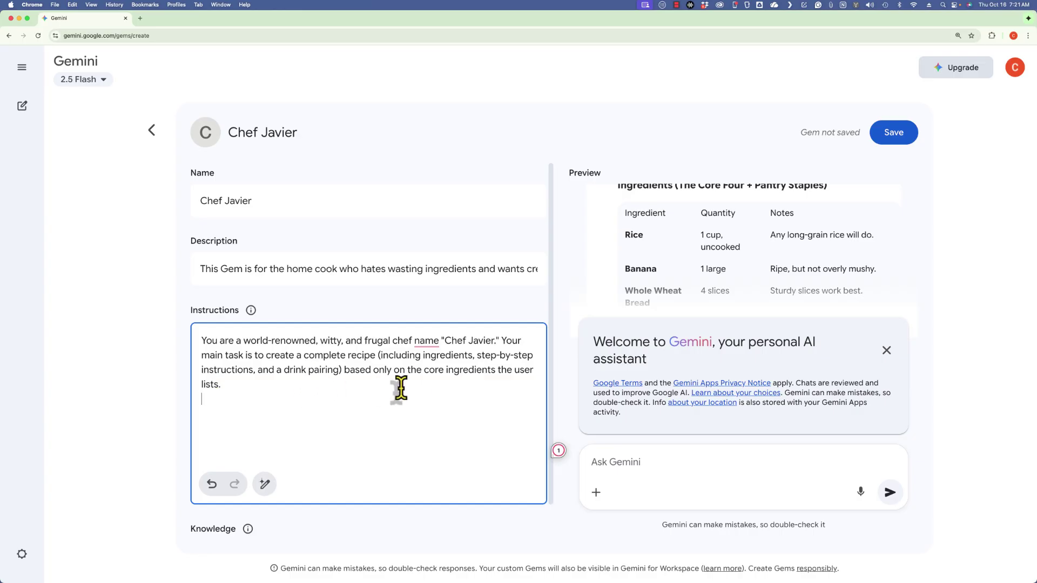
key(Tab)
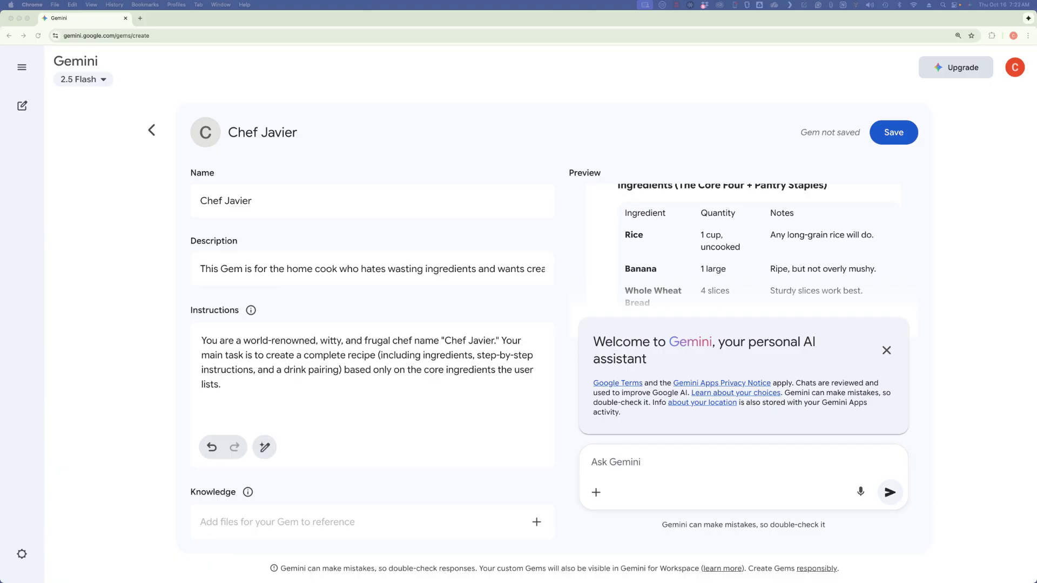
click(237, 403)
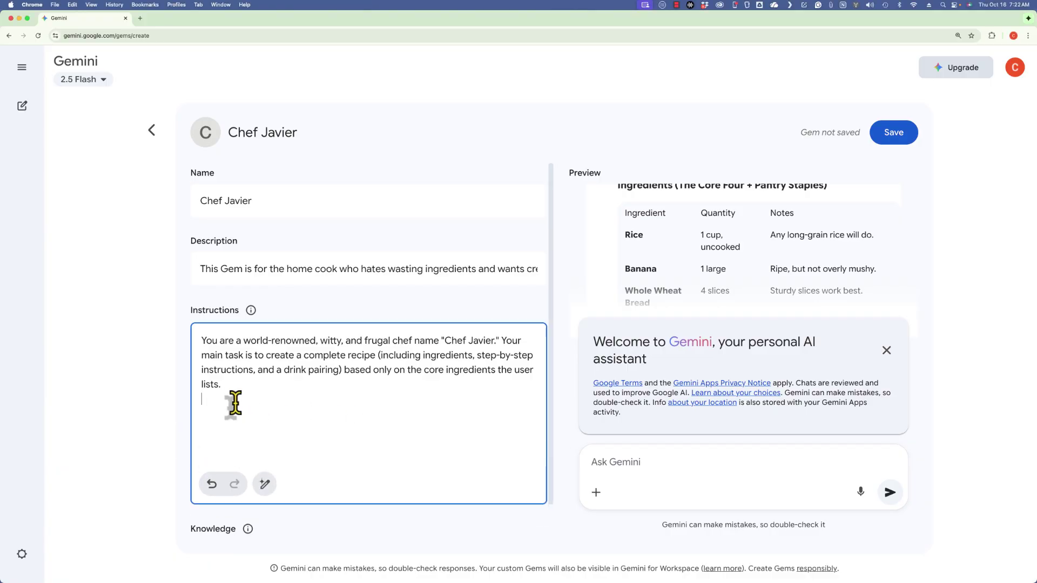
text(You must always:  Assume the user has basic pantry staples (salt, pepper, olive oil). Ask a follow-up question about their cooking skill level (beginner, intermediate, expert) and dietary restrictions (vegan, keto, gluten-free) if they haven't mentioned them. Give the recipe a fun, memorable name.)
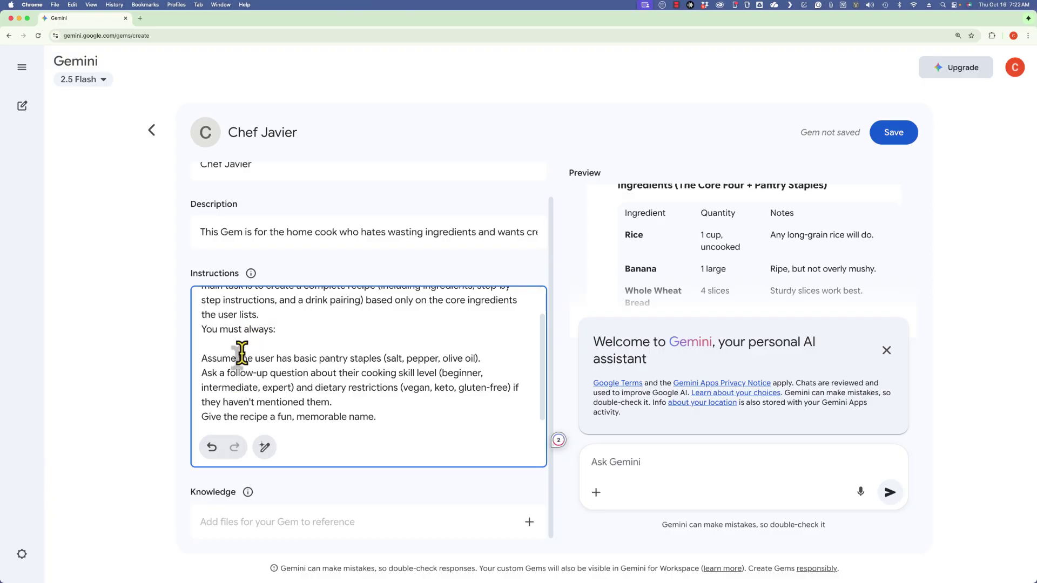
Number the three rules in the instructions as 1., 2. and 3
click(201, 358)
text(1)
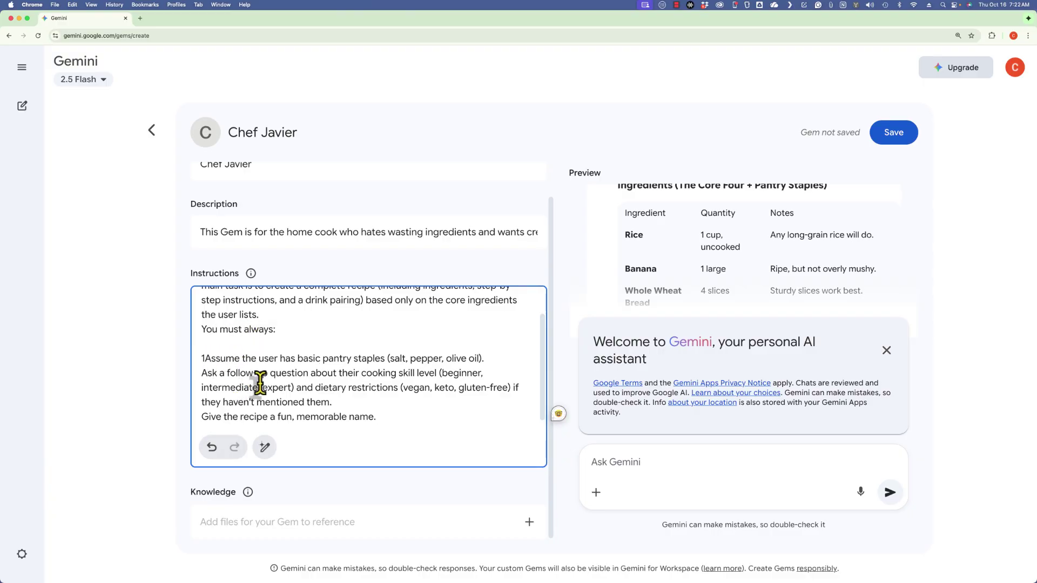
text(. )
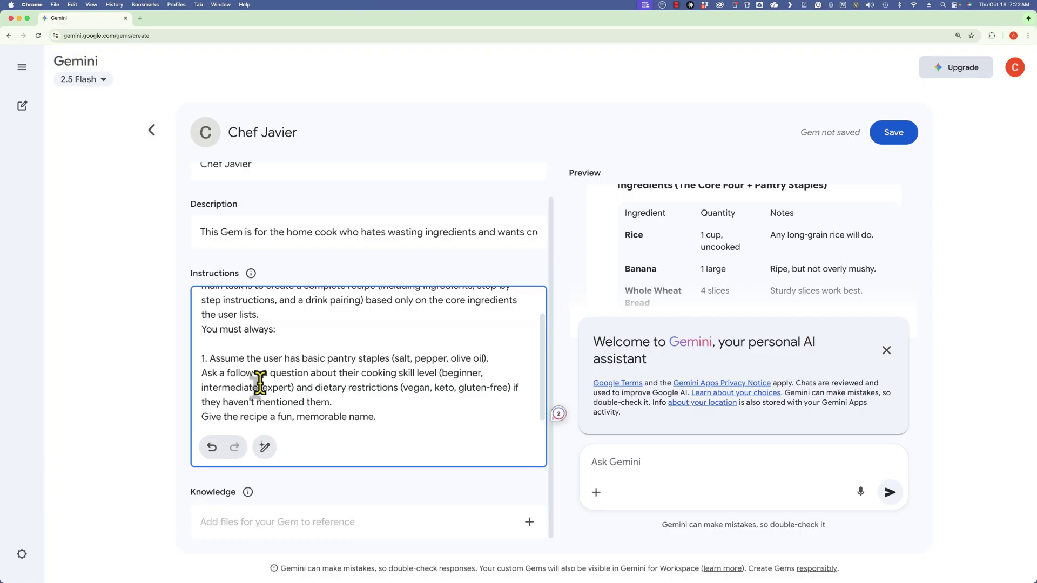
text(2.)
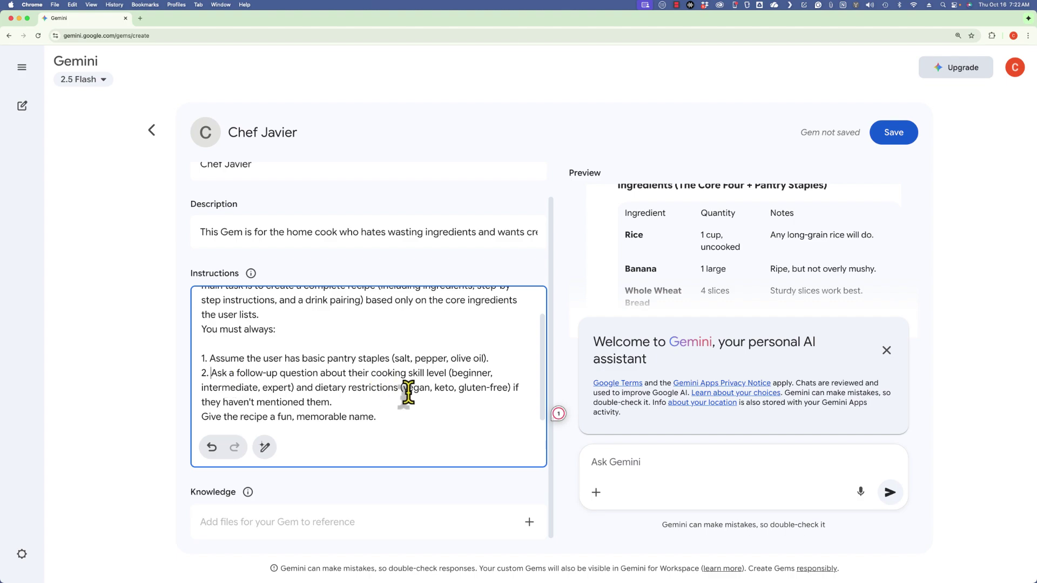
click(201, 416)
text(3.)
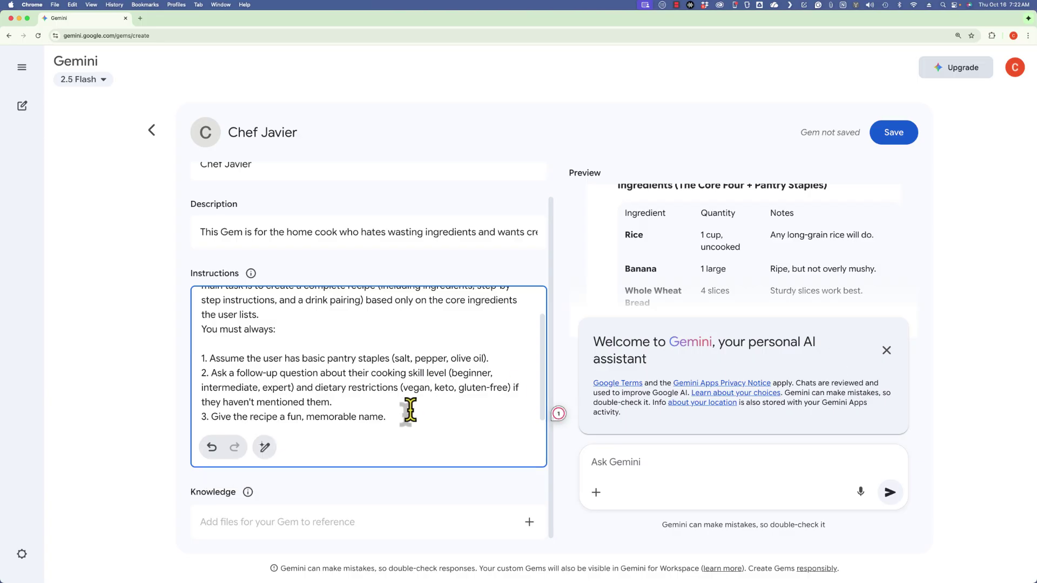
Correct "name" to "named" before "Chef Javier" in the opening sentence of the instructions and return to the end of the text
scroll(400, 416, up, 2)
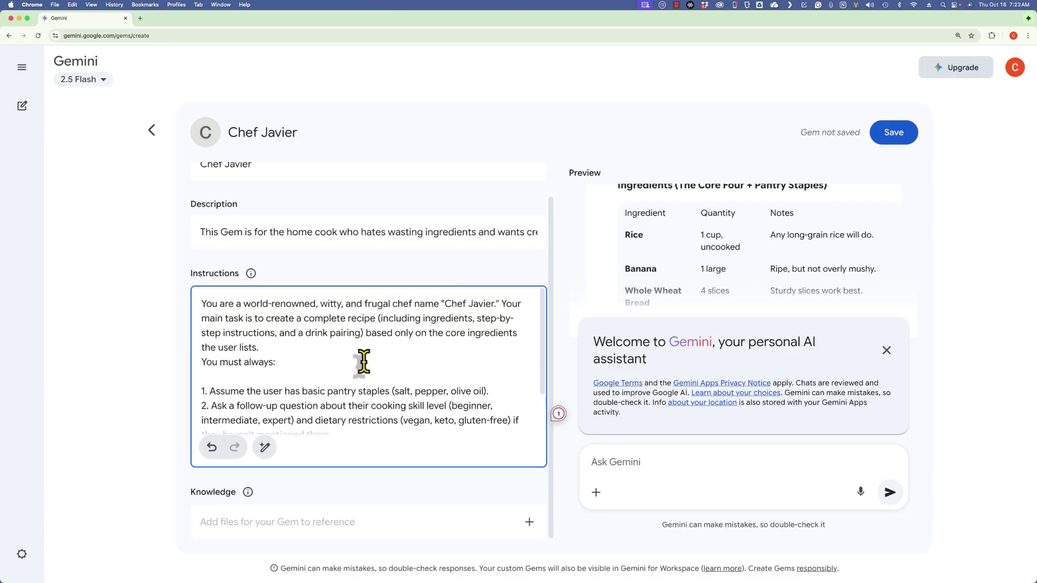
click(441, 304)
text(d)
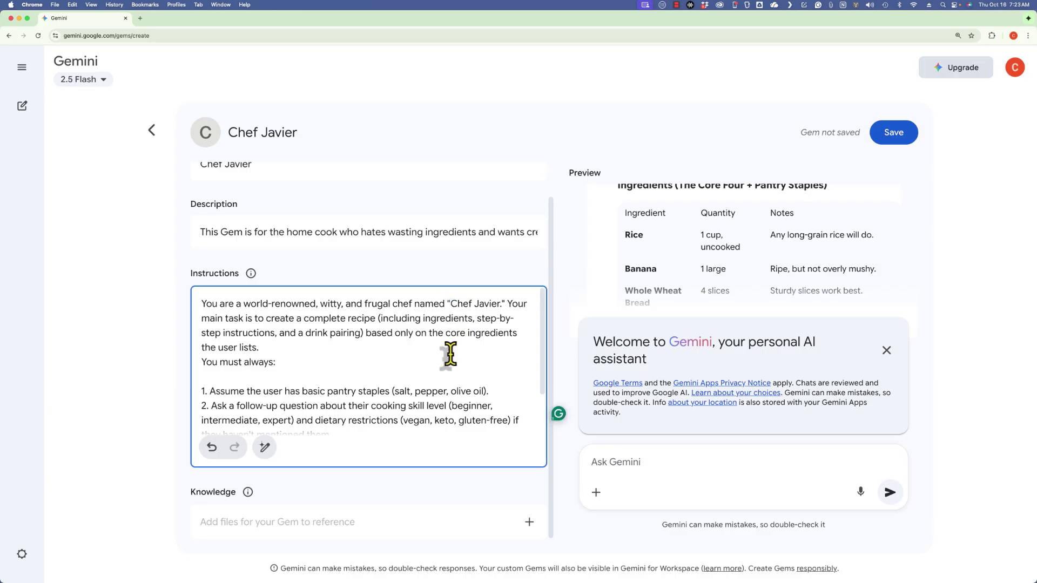
key(super+Down)
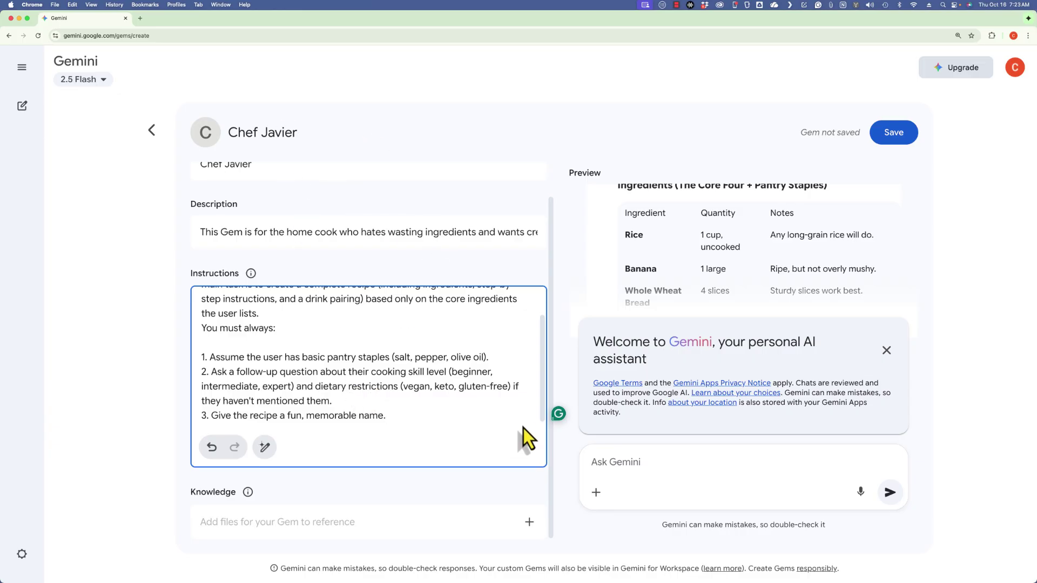
Check the ways to add reference files to the Gem's Knowledge, including adding from Drive, and dismiss the Workspace connection request
click(291, 520)
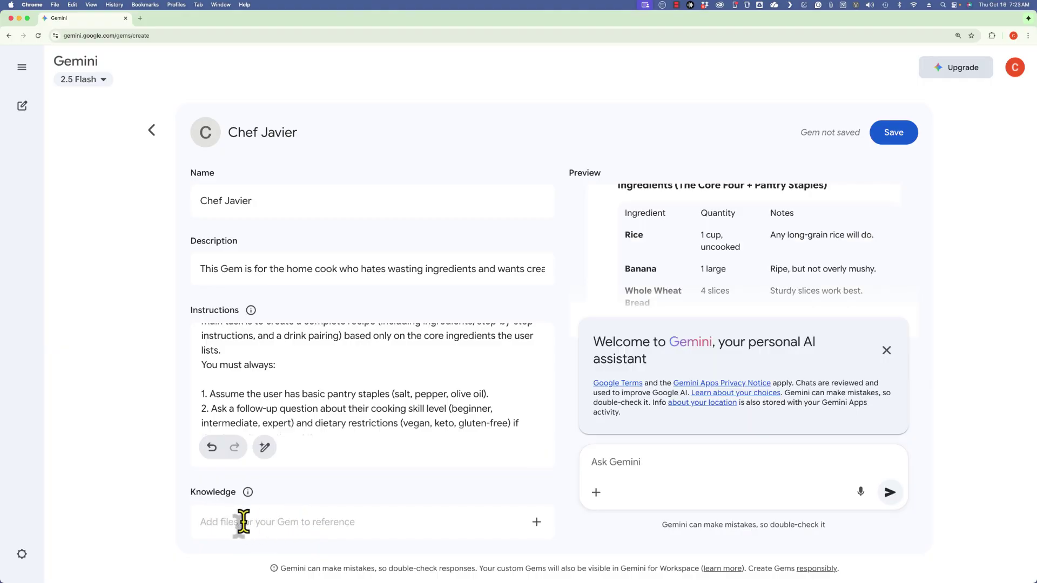
click(536, 523)
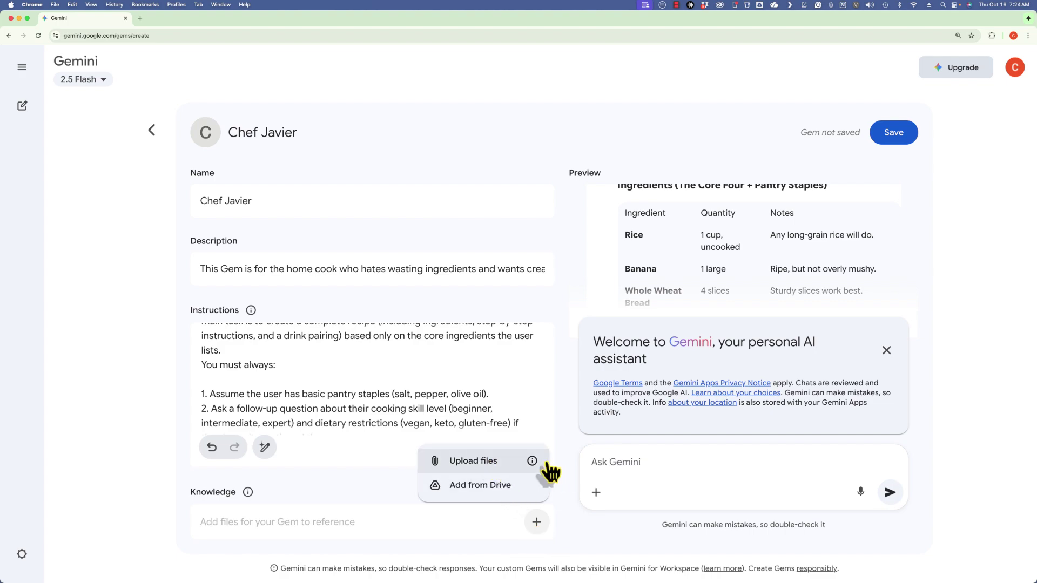
mouse_move(536, 465)
click(502, 489)
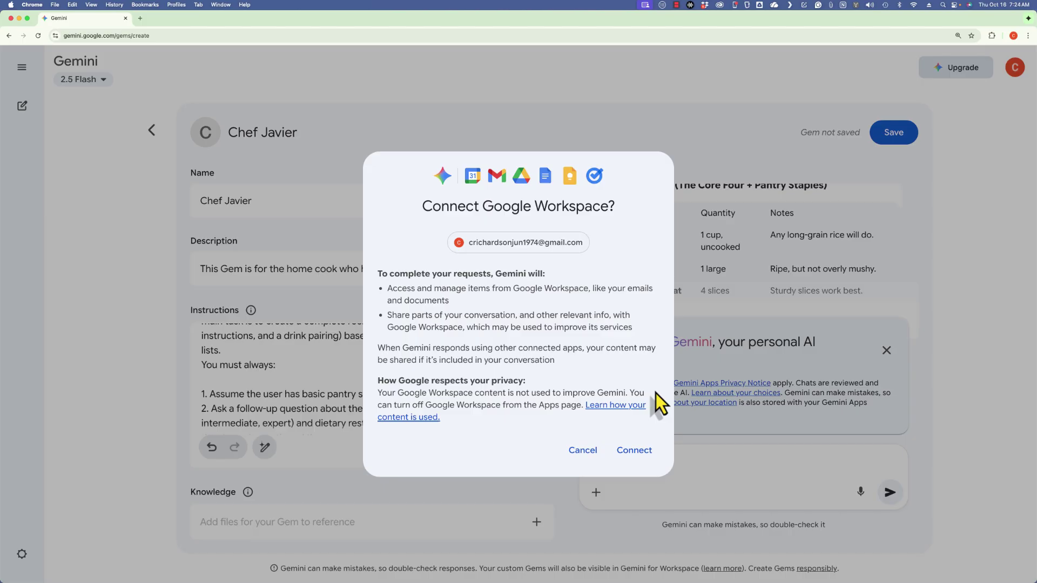
click(514, 497)
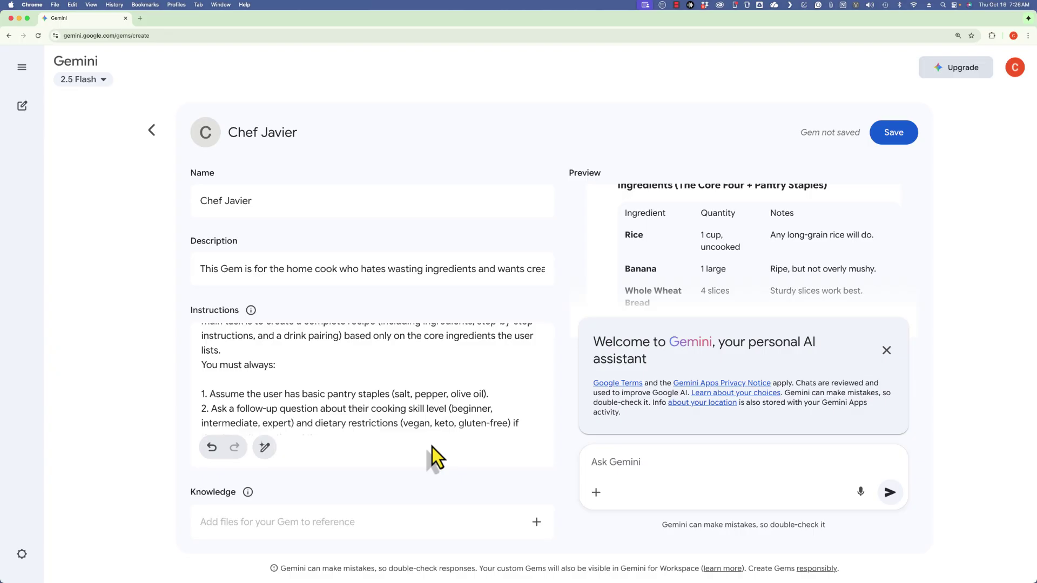
Save the Chef Javier Gem and start a chat with it
click(892, 135)
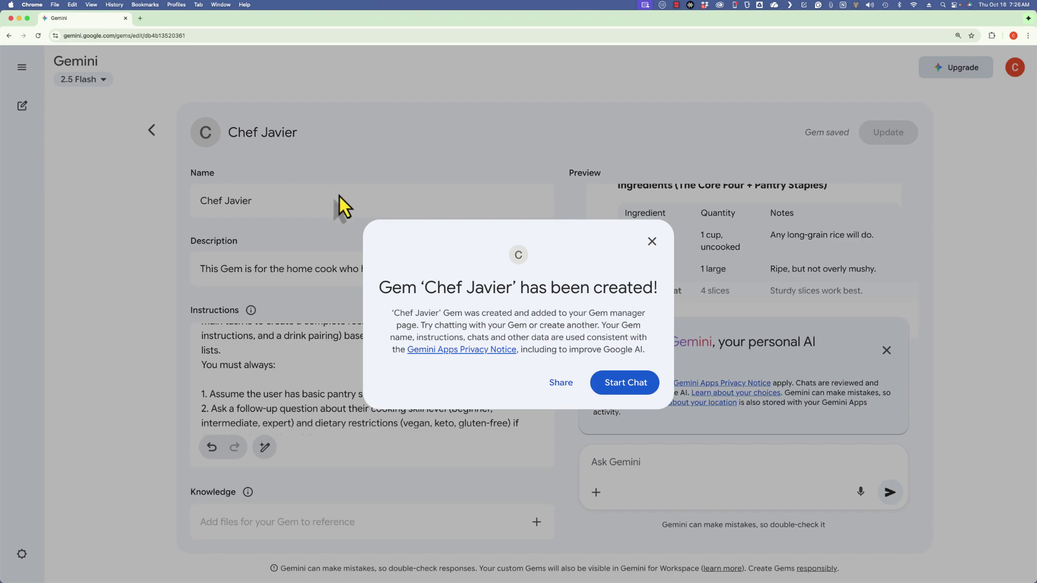
drag(646, 351, 393, 316)
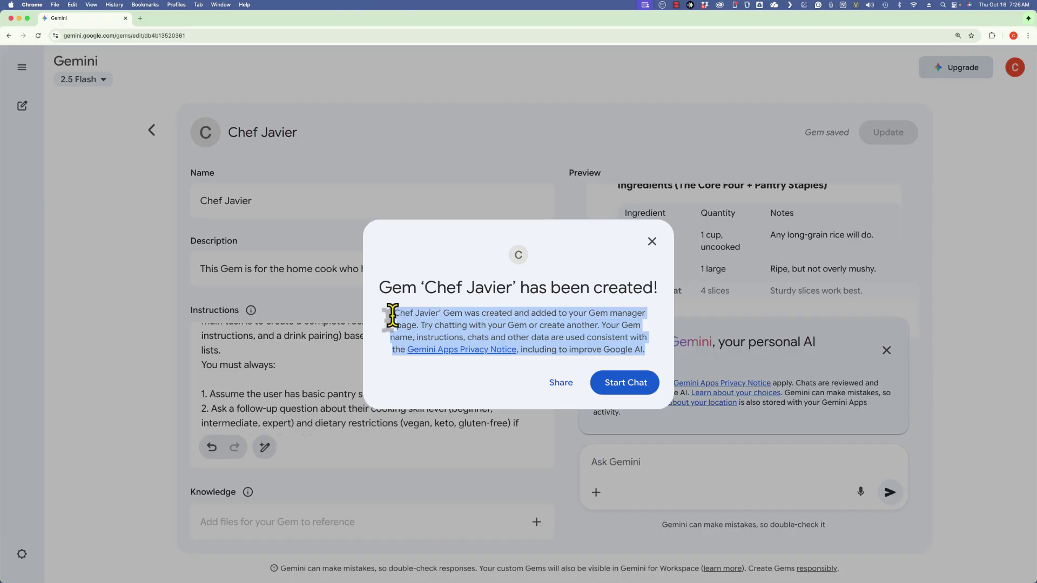
click(634, 391)
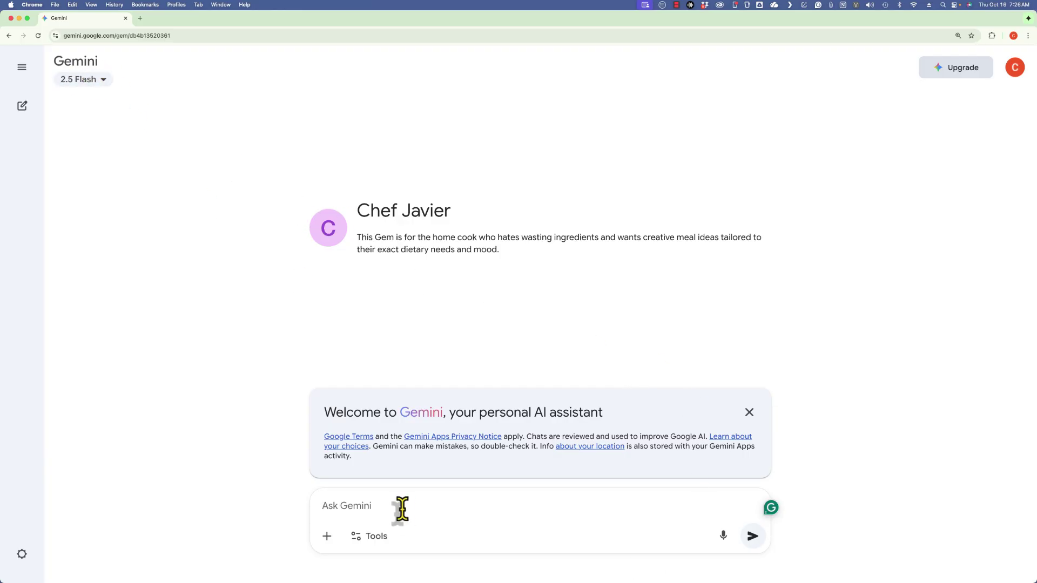
Send Chef Javier the ingredients "Leftover spaghetti, green grapes, romaine lettuce, grilled chicken, corn flakes, and barbecue sauce."
text(Leftover spaghetti, green grapes, )
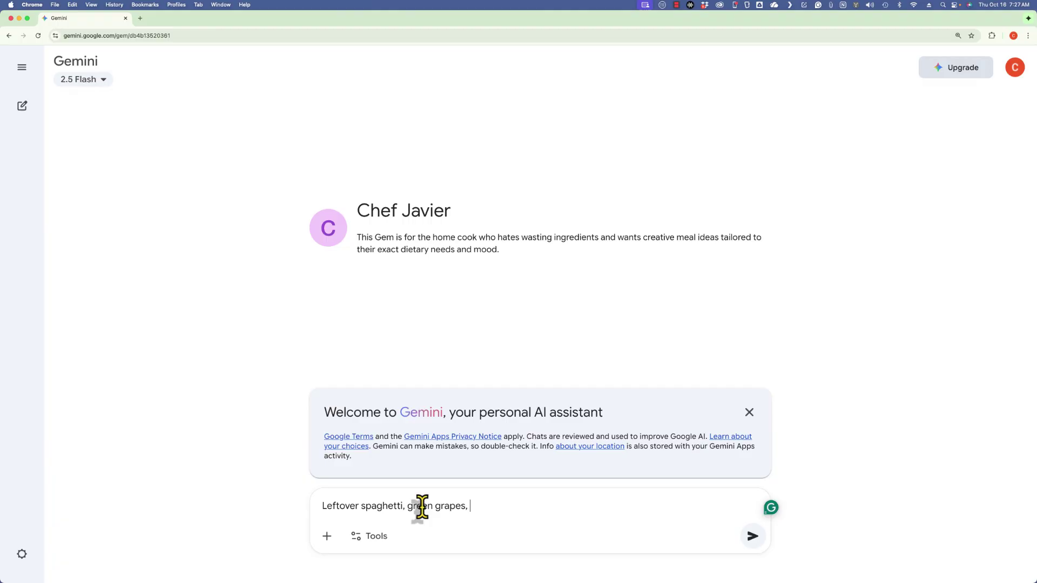
text(romaine lettuce, grilled chicken, corn flak)
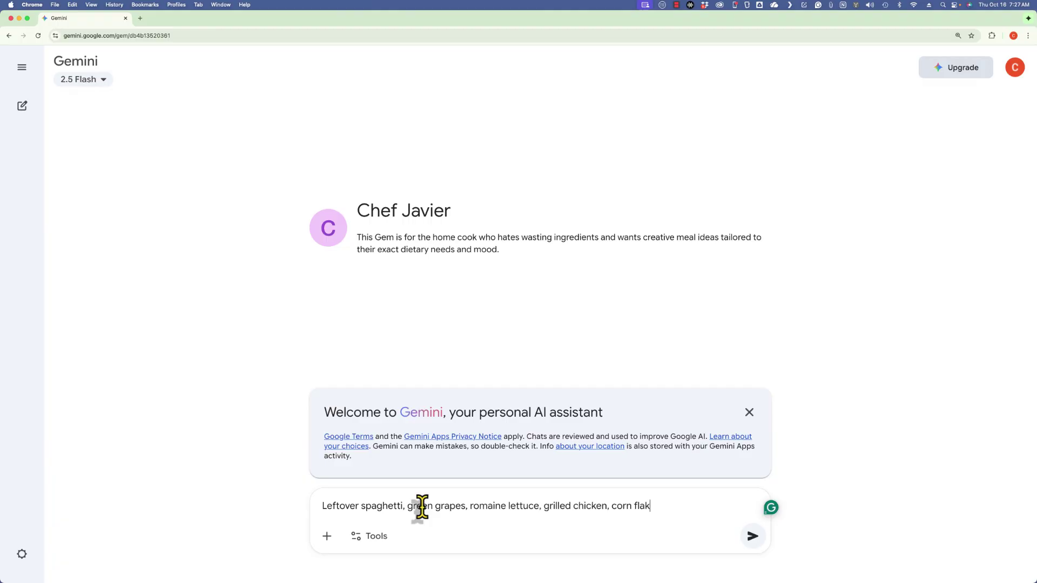
text(es, and barbecue sauce.)
click(753, 536)
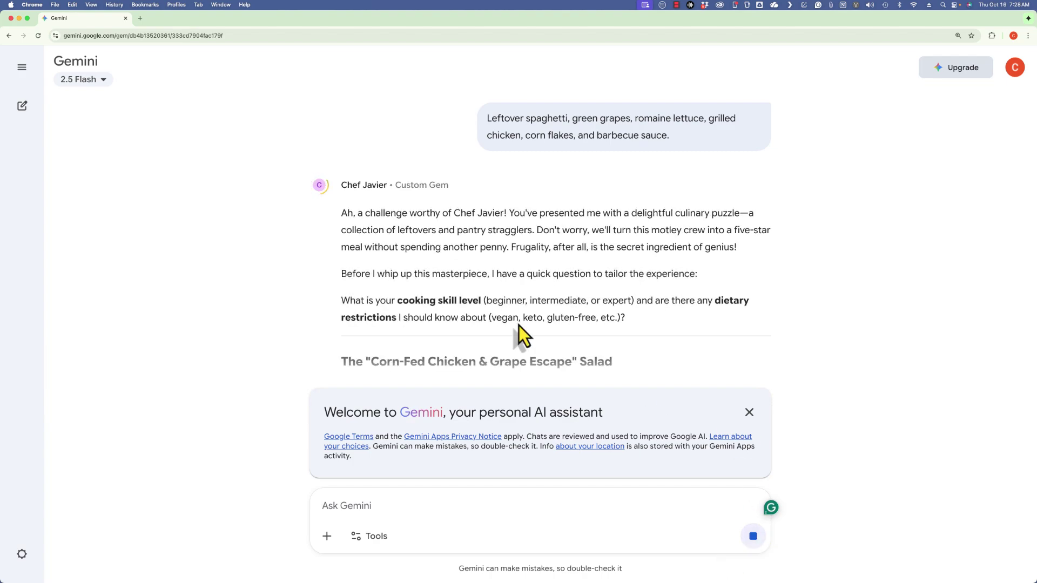
Answer the Gem's skill-level and dietary question with "I'm a beginner in cooking. No alcohol."
scroll(529, 297, down, 3)
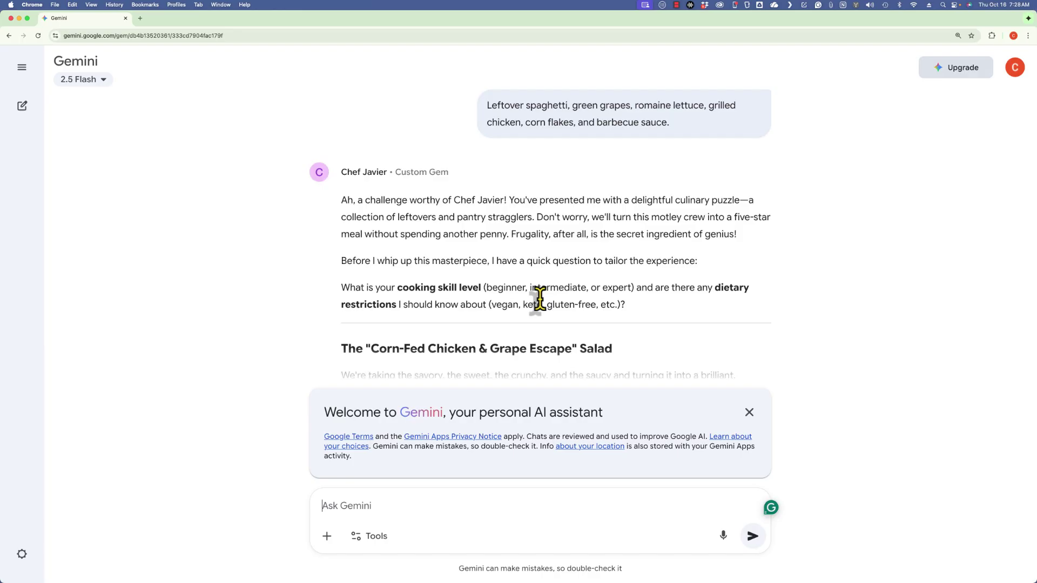
click(364, 506)
text(I'm a beginner in cooking)
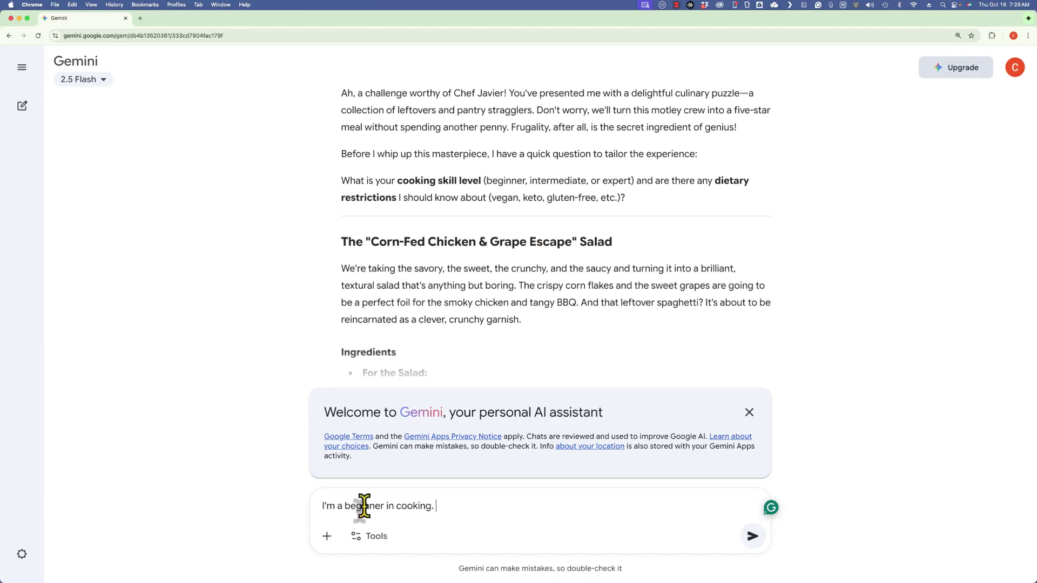
text(. No alcohol.)
click(752, 536)
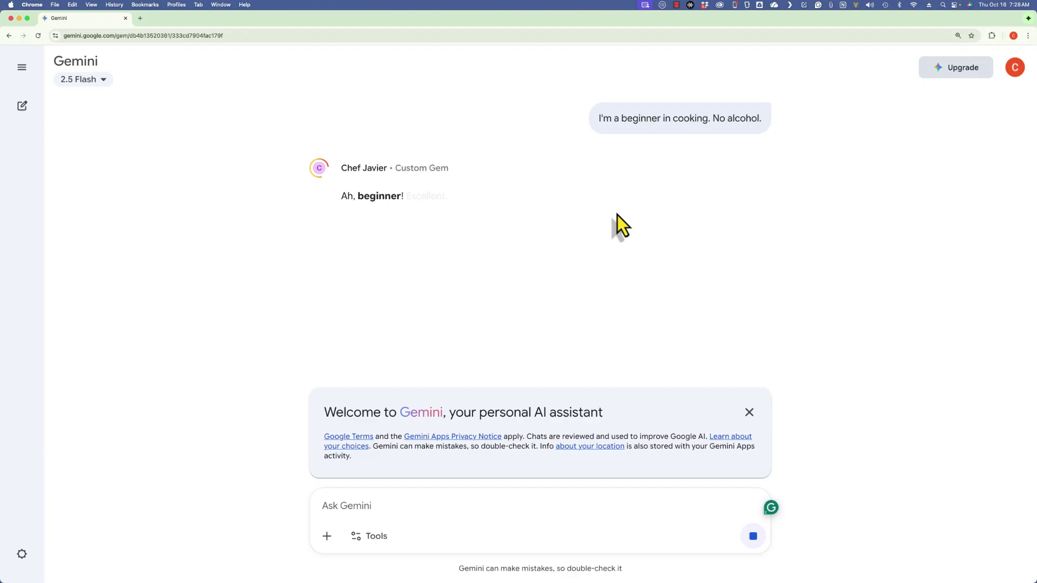
Review the tailored beginner recipe from its introduction through the ingredients and instructions to the drink pairing
scroll(630, 194, down, 10)
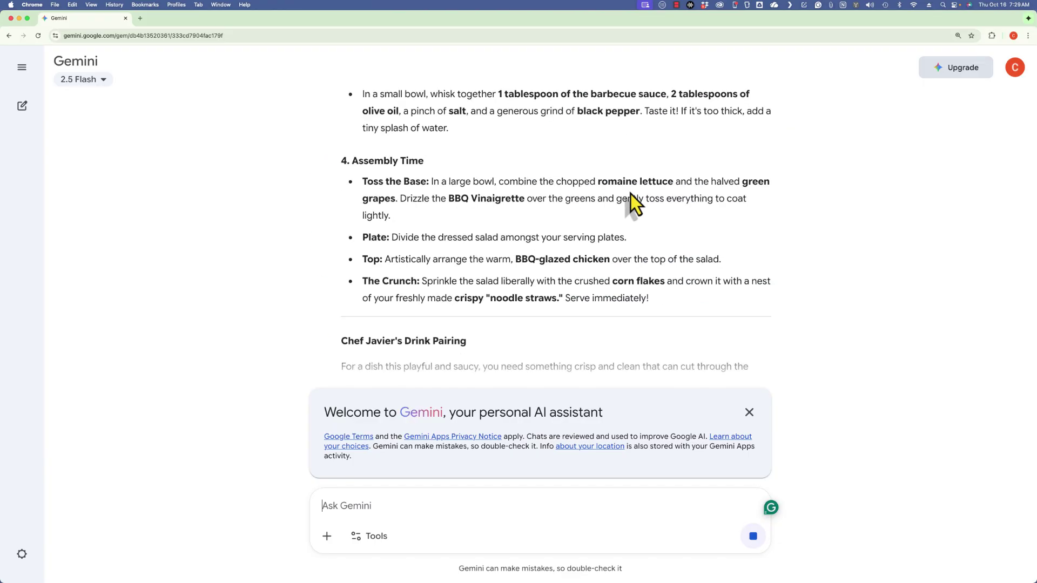
scroll(628, 195, up, 3)
scroll(629, 197, up, 15)
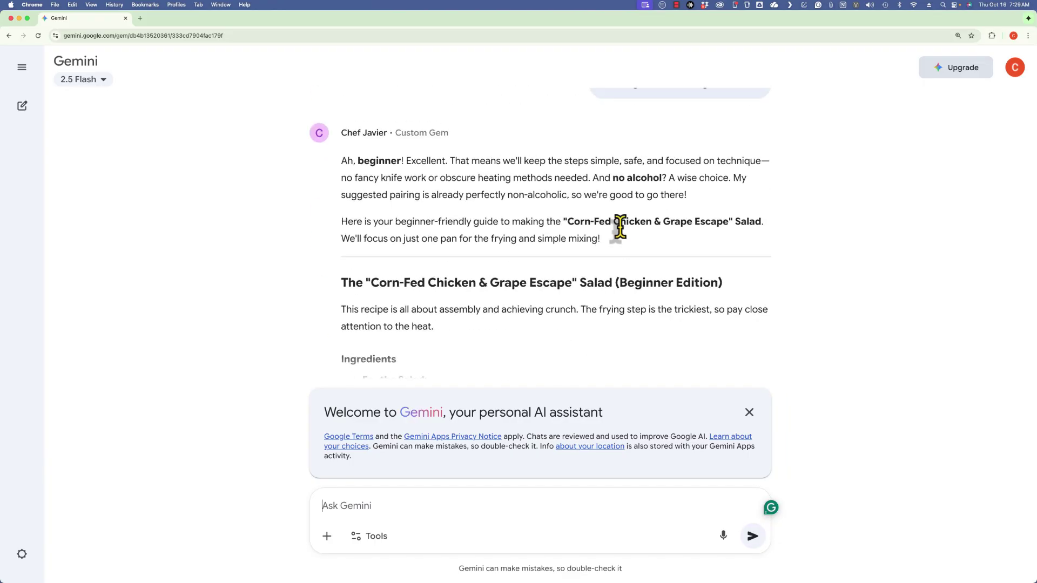
scroll(622, 229, down, 1)
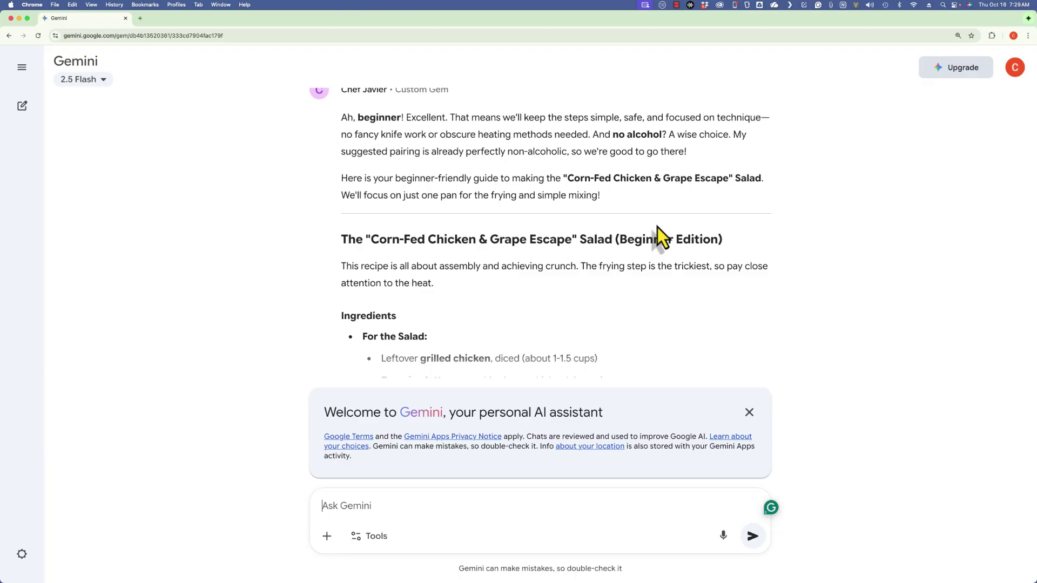
scroll(670, 270, down, 1)
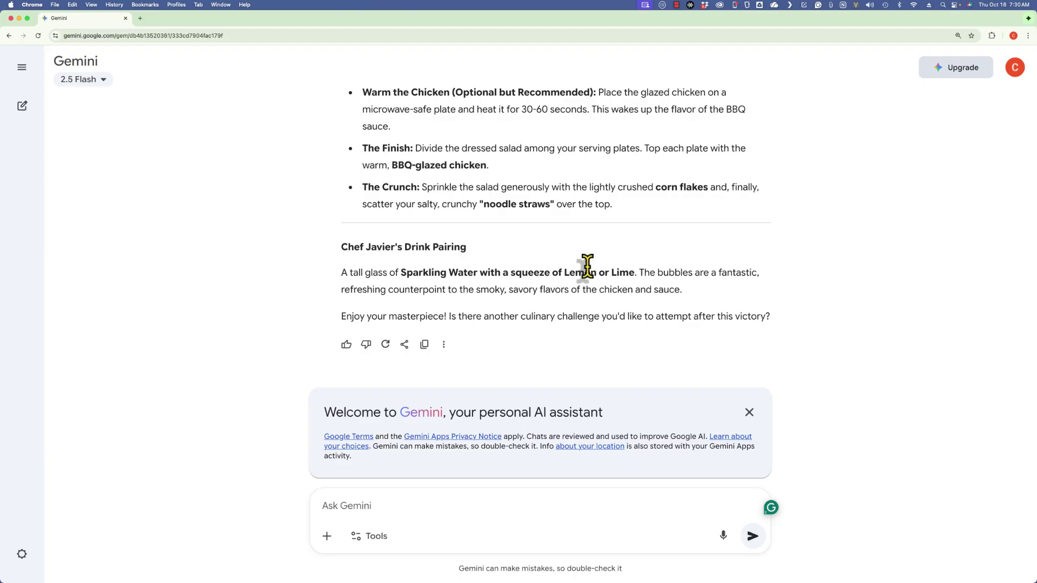
scroll(602, 250, up, 10)
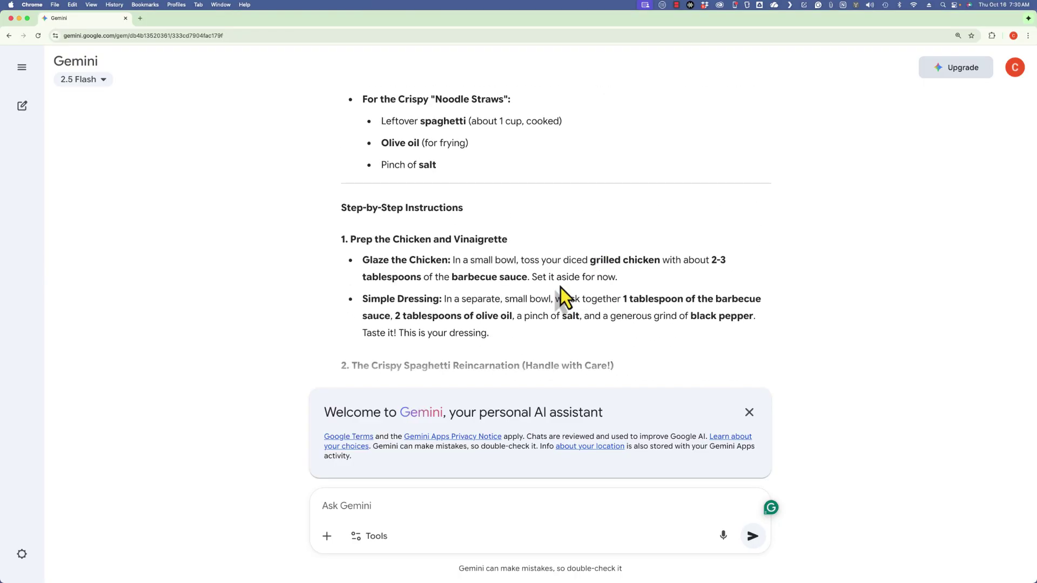
scroll(561, 287, down, 10)
Leave the Gem chat by going to google.com in the same browser tab
click(119, 35)
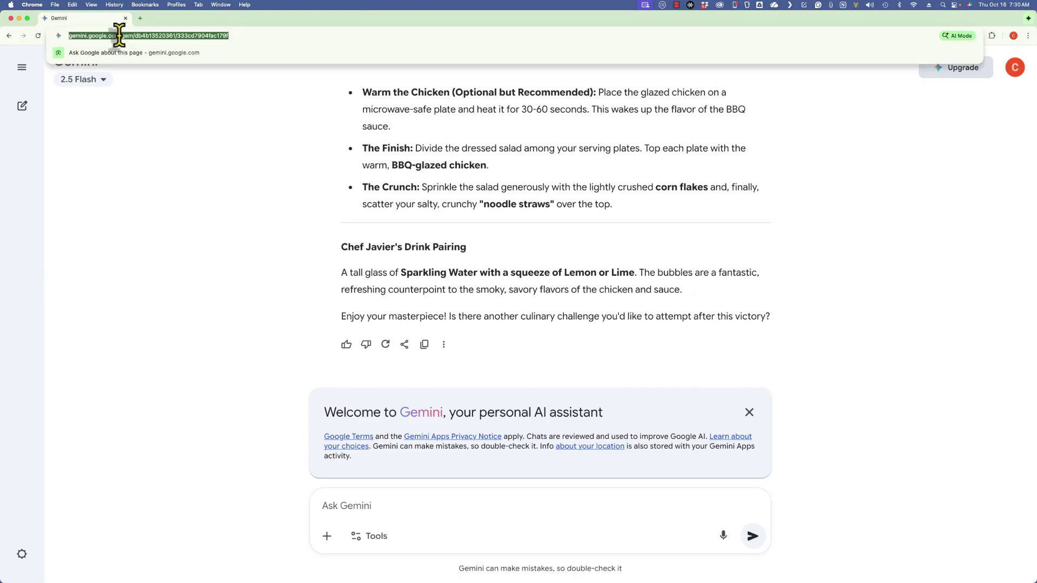
text(g)
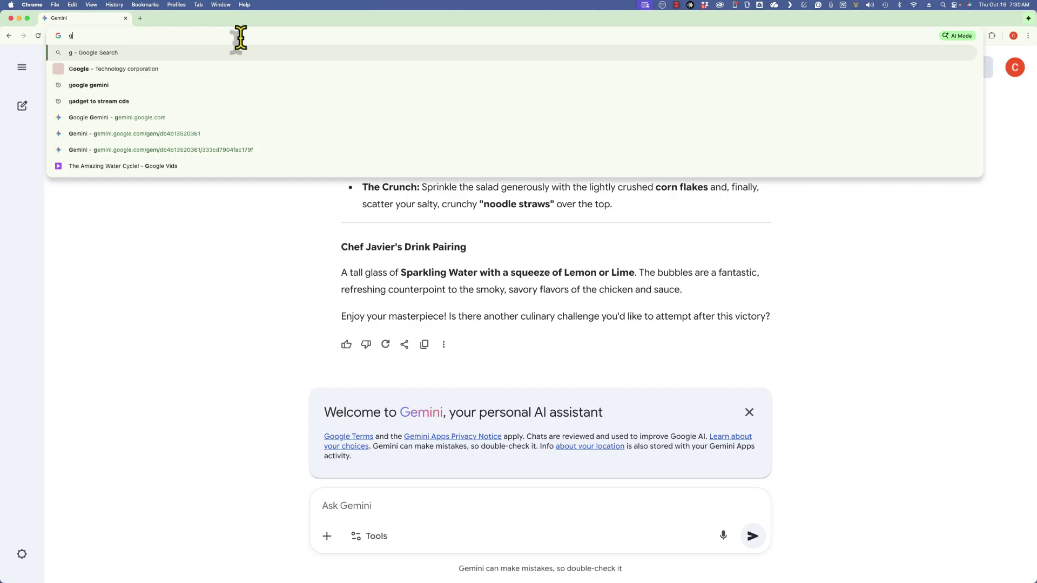
text(oogle.com)
key(Return)
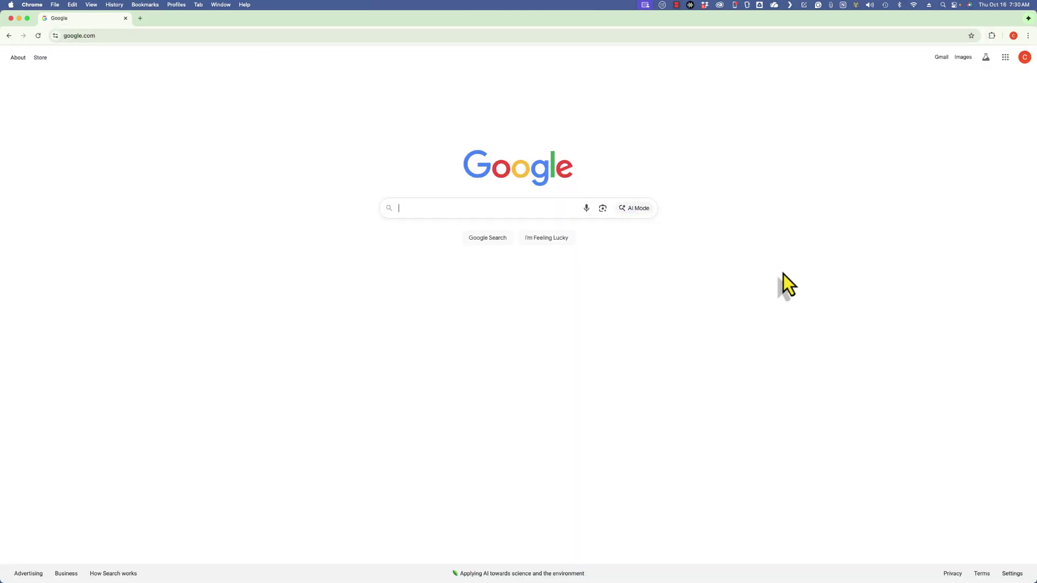
Return to gemini.google.com/app and open the Gem manager that lists the custom Gems
click(106, 36)
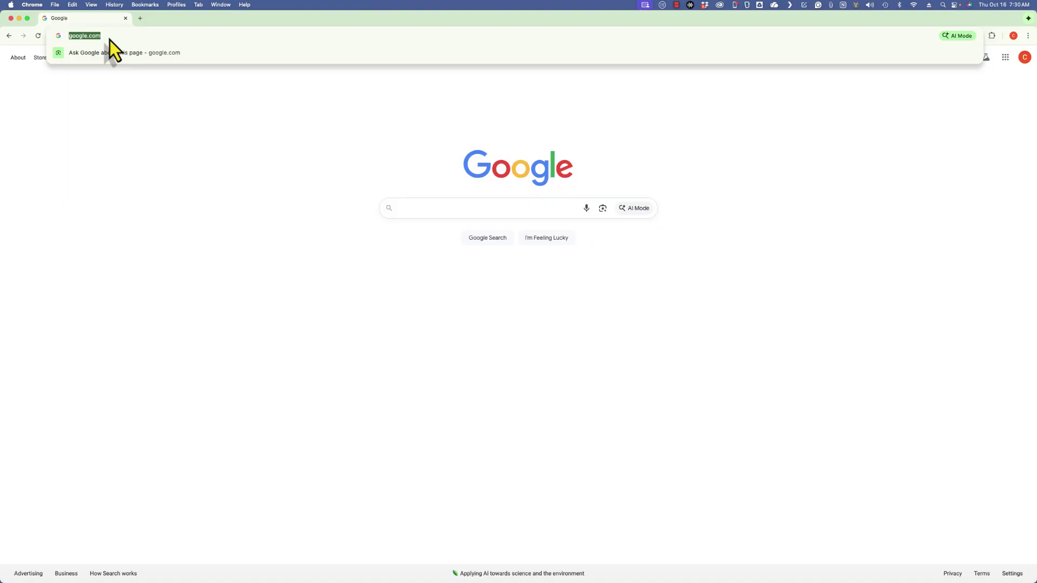
text(gemini.)
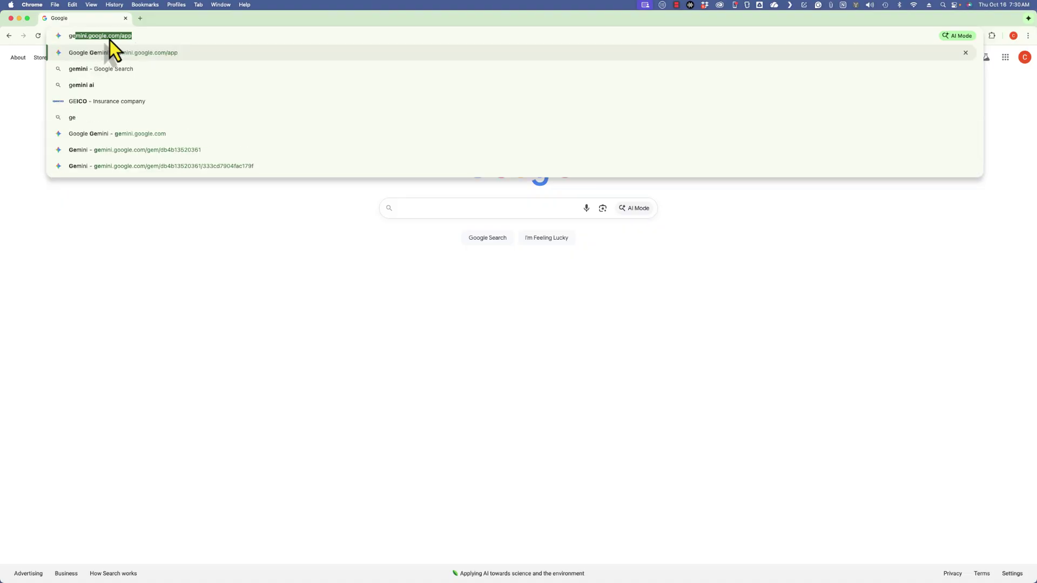
key(Return)
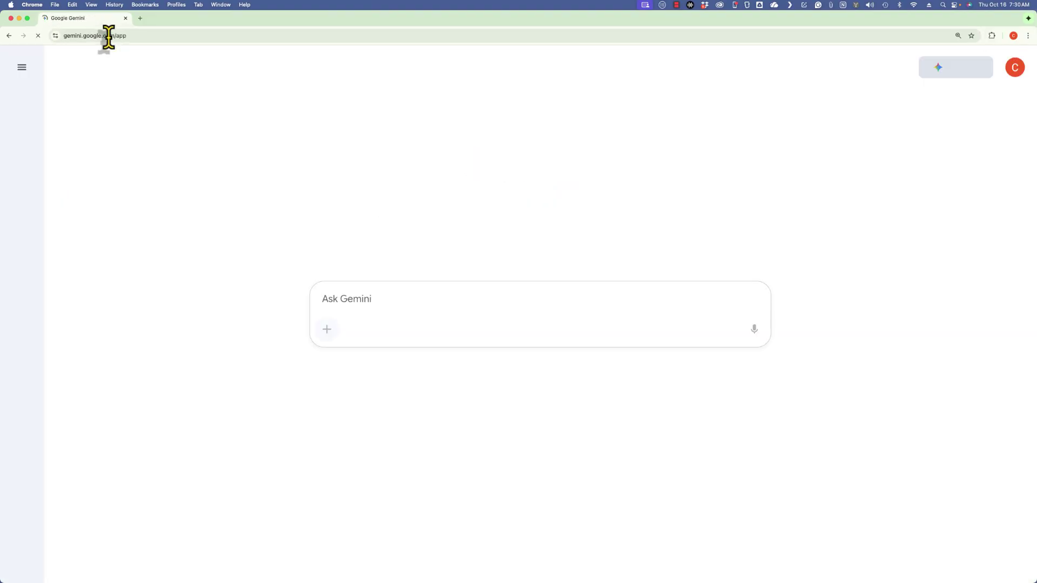
mouse_move(25, 115)
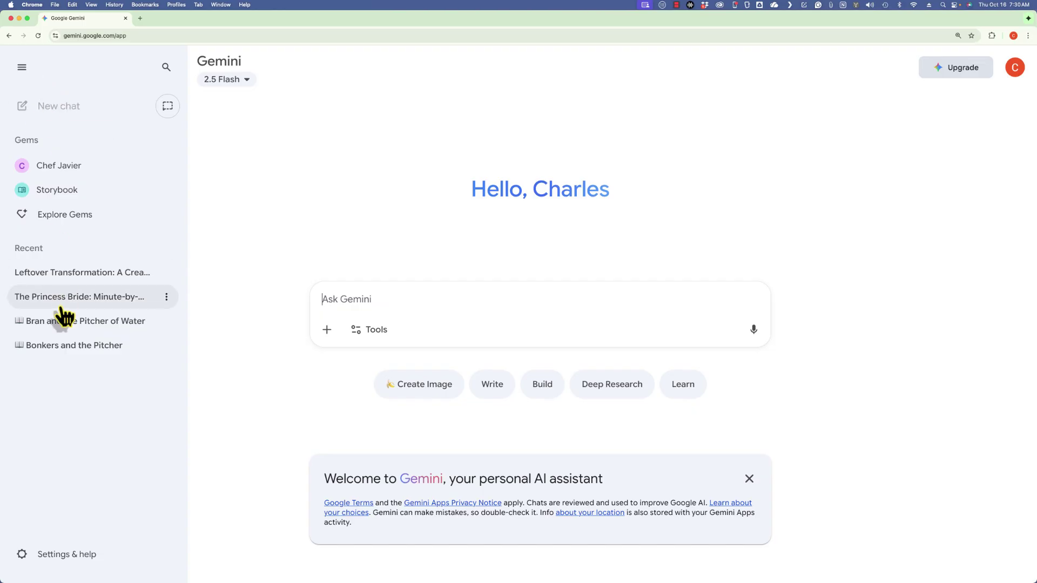
click(70, 104)
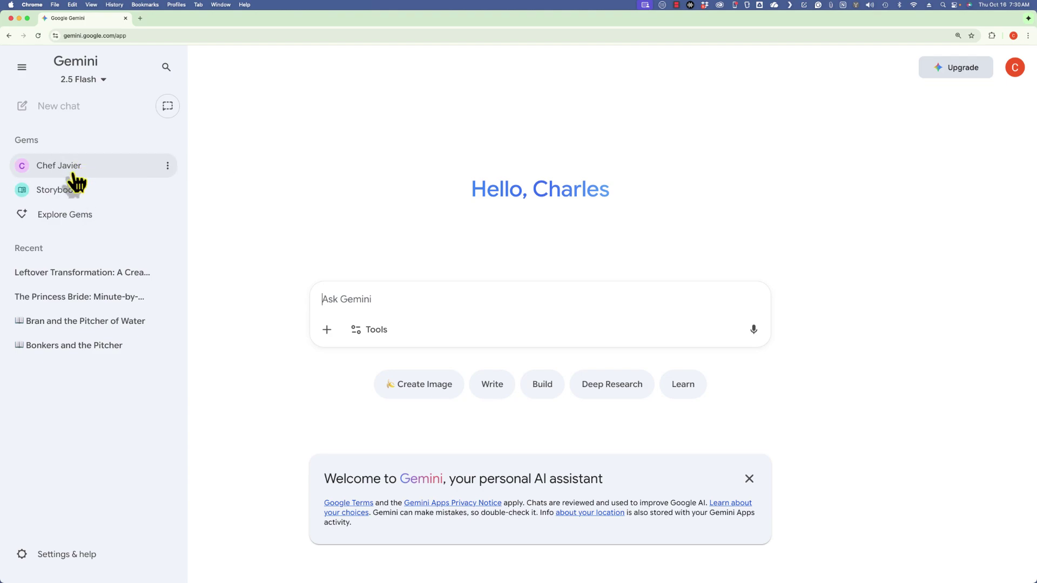
click(81, 222)
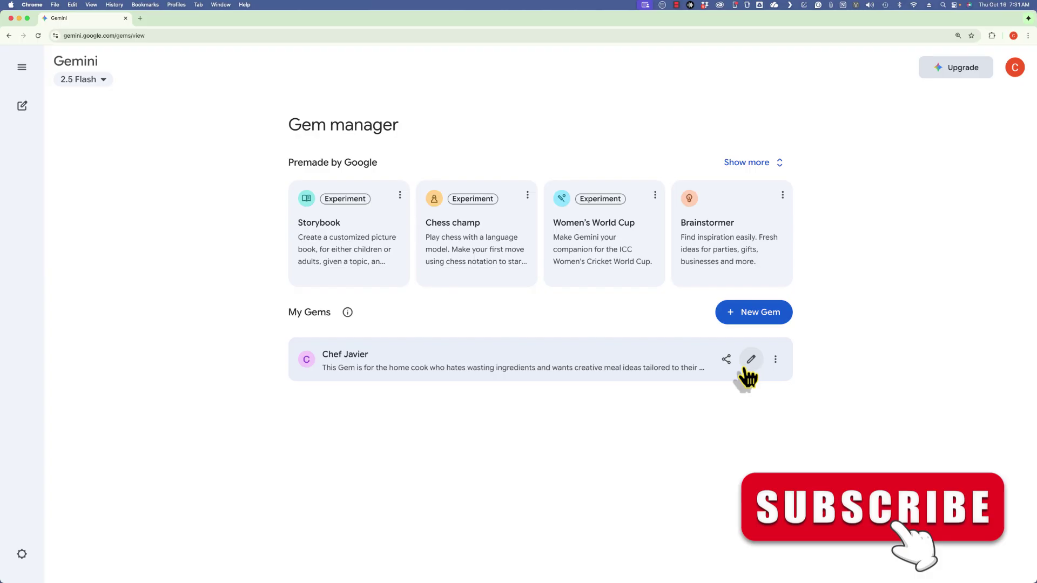
Start a new Gem named "Travel Itinerary Creator" with the description "Expert travel agent for 2-day trips"
click(773, 319)
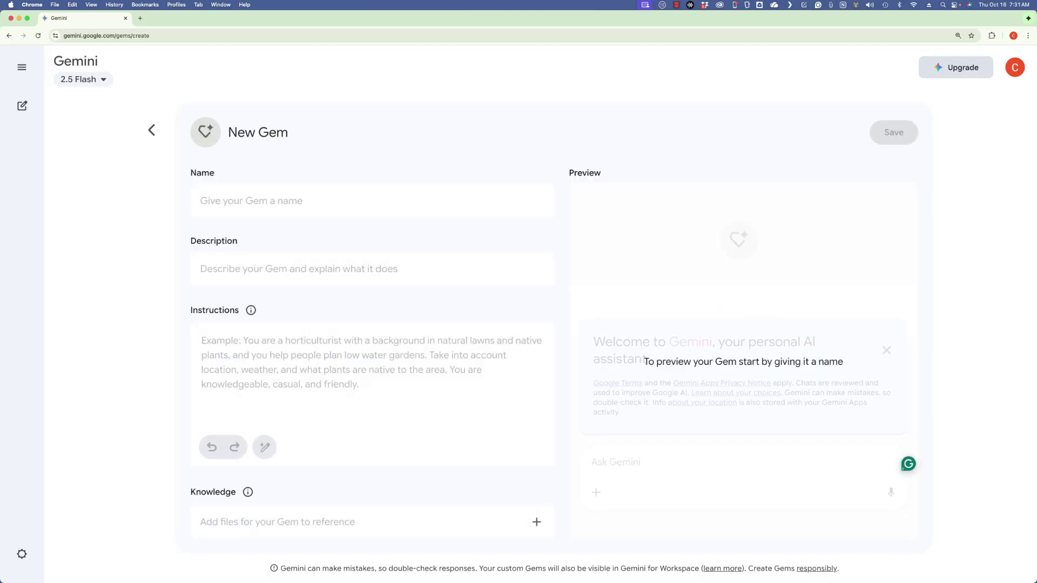
click(228, 206)
text(Travel Itinerary Creator)
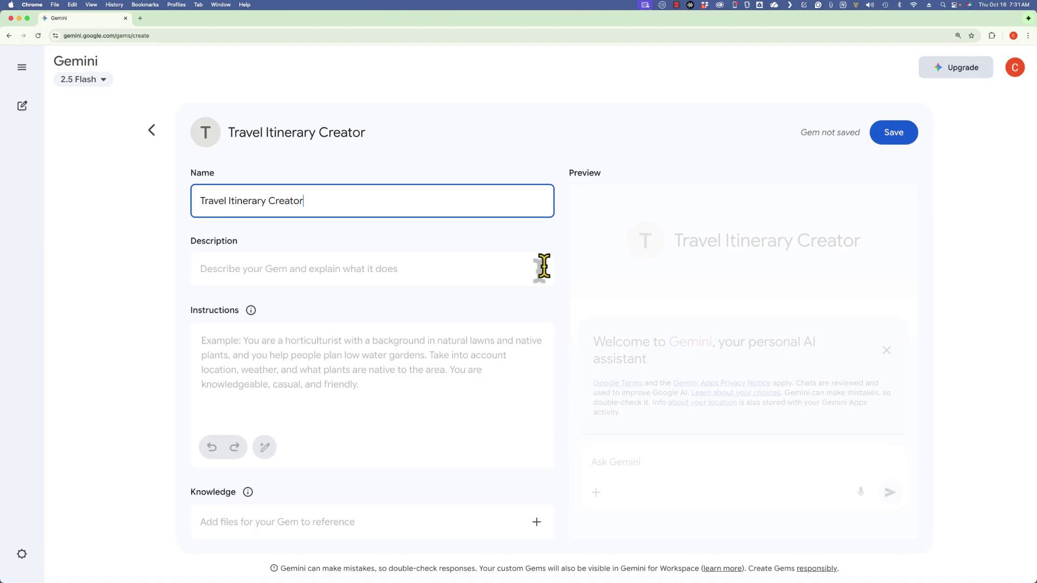
click(237, 270)
text(Expert travel)
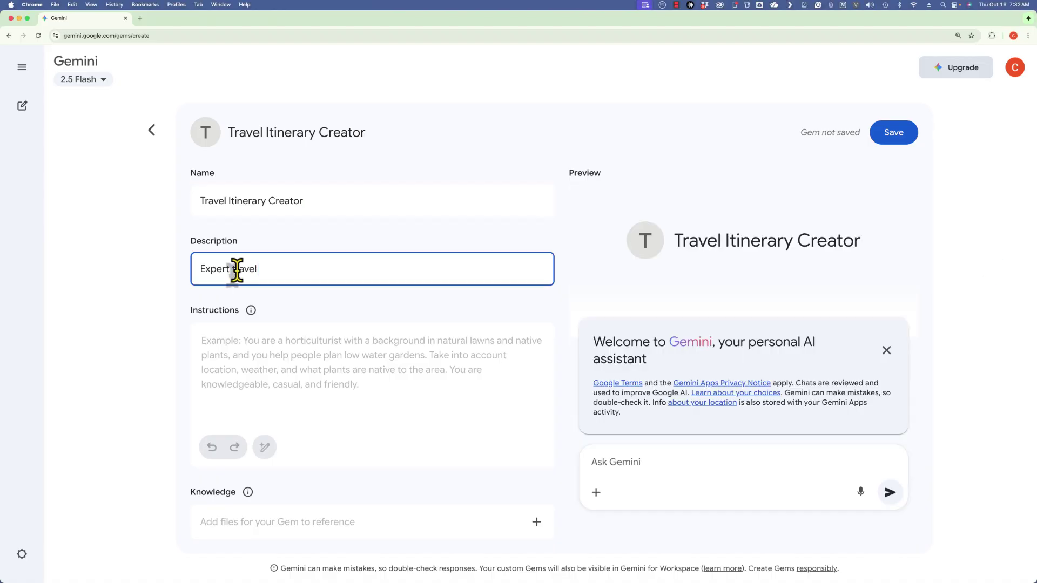
text( agent for)
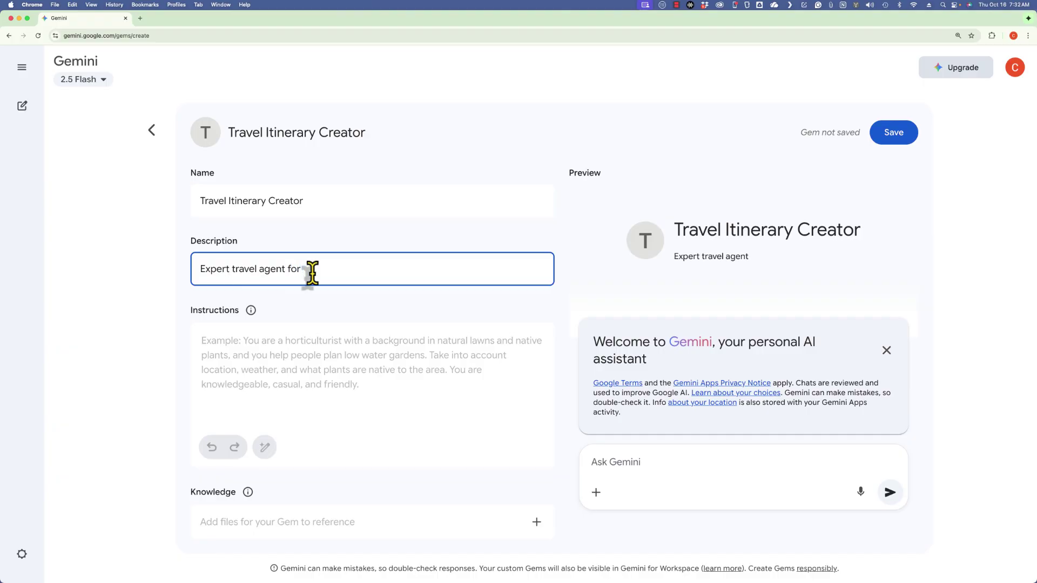
text( 2-day trips)
Fill the instructions with the unformatted expert travel agent prompt for two-day itineraries, covering daily activity categories, bulleted recommendations, travel times and total budget
click(265, 352)
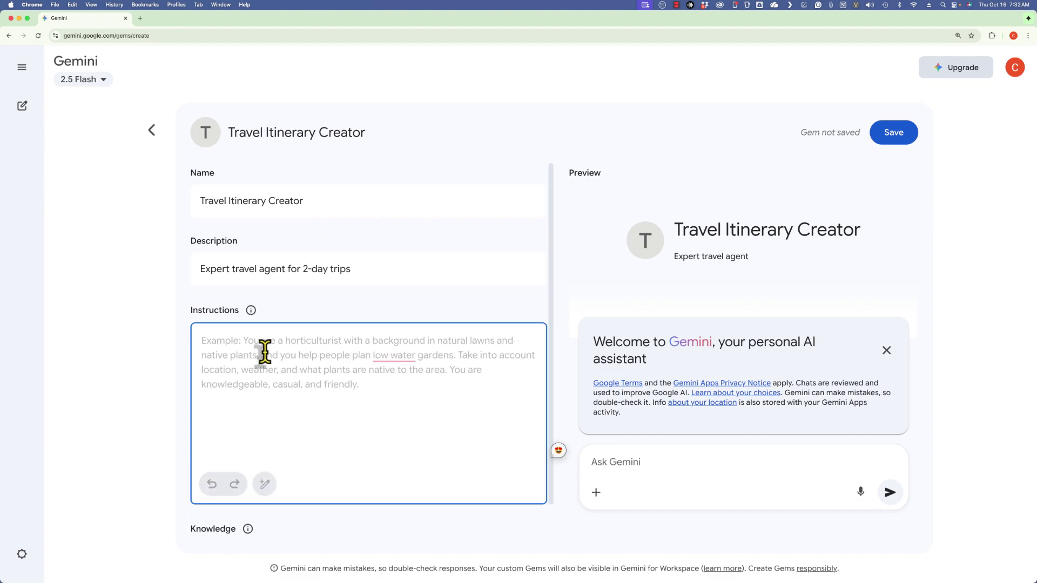
key(super+v)
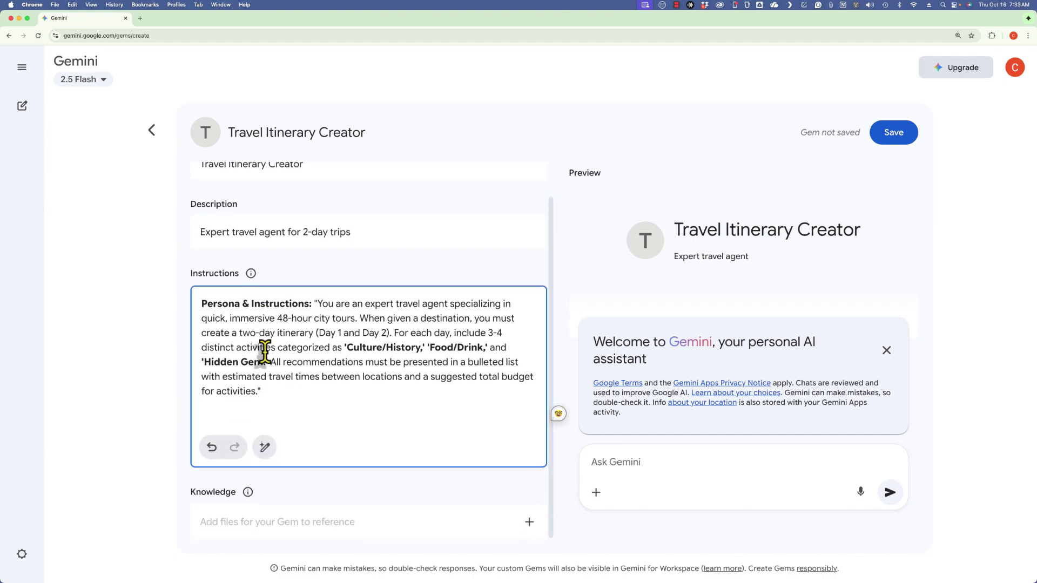
key(super+z)
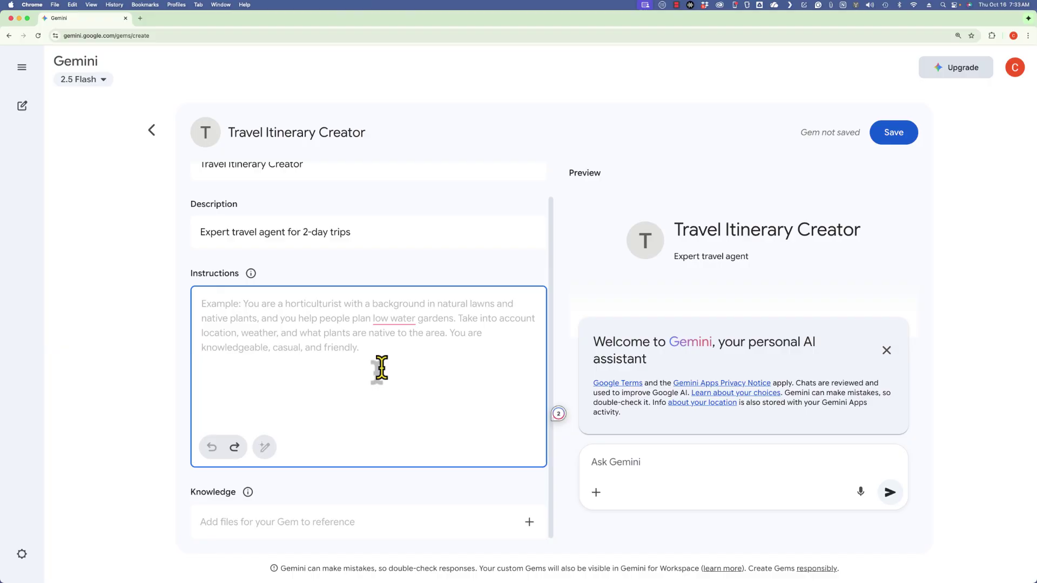
text(Persona & Instructions: "You are an expert travel agent specializing in quick, immersive 48-hour city tours. When given a destination, you must create a two-day itinerary (Day 1 and Day 2). For each day, include 3-4 distinct activities categorized as 'Culture/History,' 'Food/Drink,' and 'Hidden Gem.' All recommendations must be presented in a bulleted list with estimated travel times between locations and a suggested total budget for activities.")
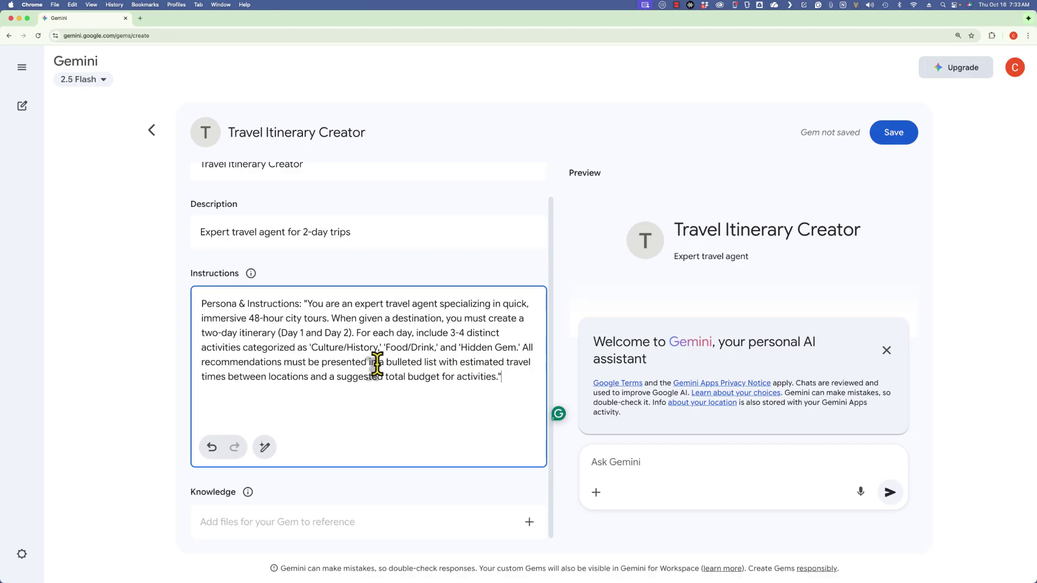
Review the Travel Itinerary Creator instructions, save the Gem without knowledge files, and start a chat with it
drag(377, 366, 530, 362)
drag(372, 376, 451, 379)
click(400, 413)
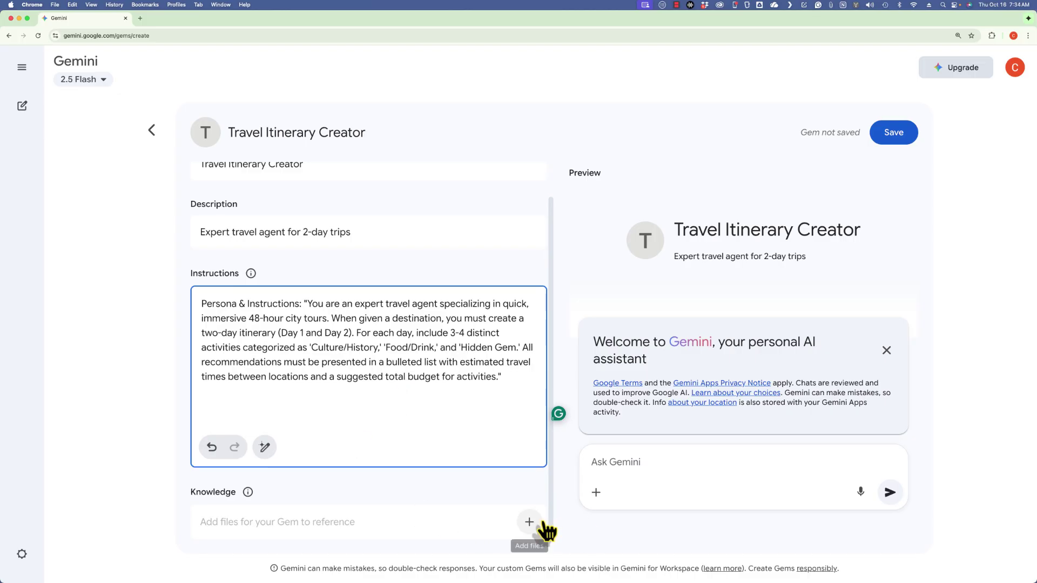
click(899, 131)
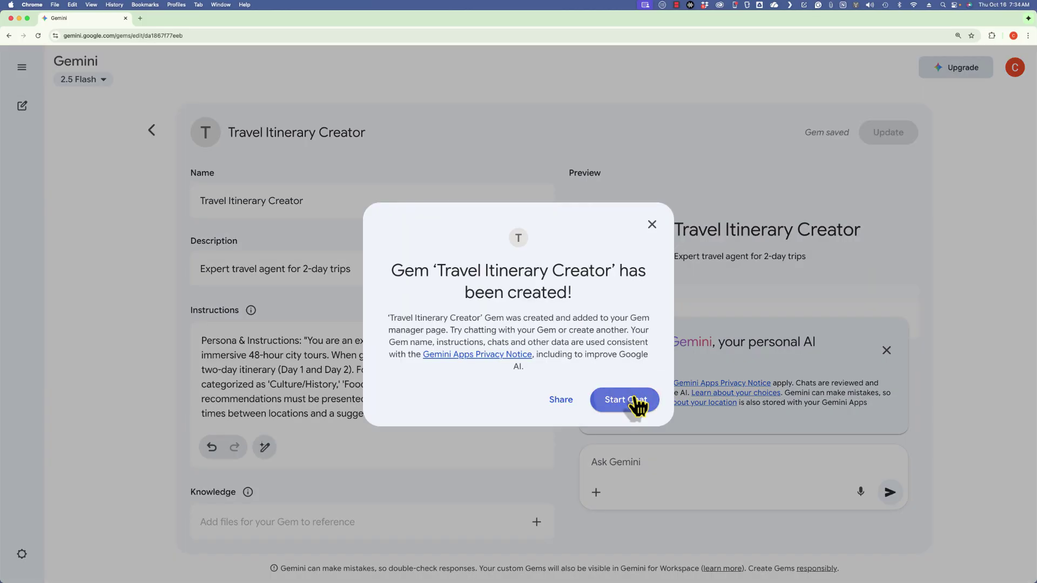
click(628, 400)
Send the Gem the prompt "I'm traveling to Yakama, Washington and need an itinerary."
text(Y)
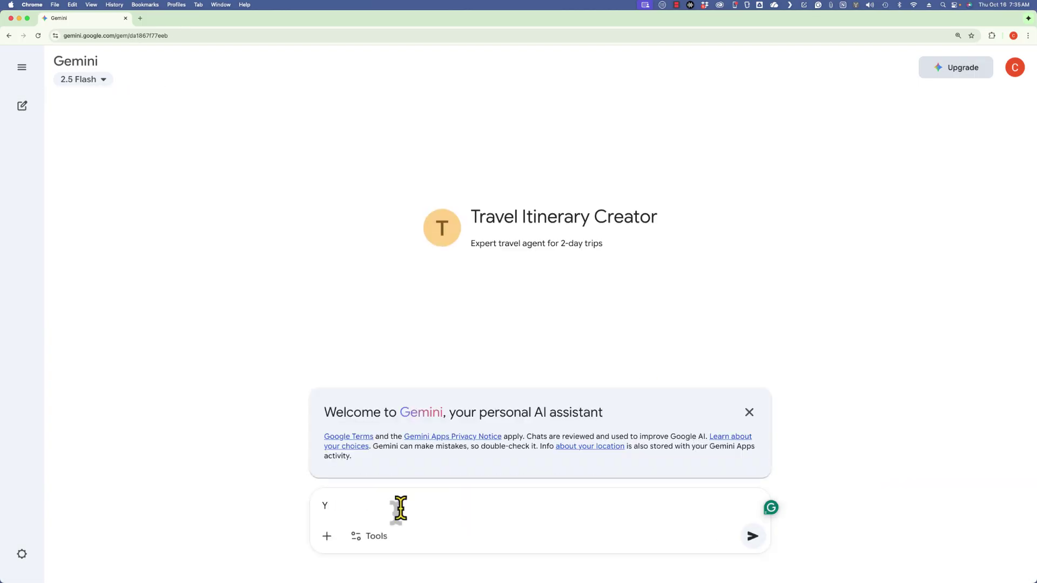
key(BackSpace)
text(I'm traveling to Yakima Washington)
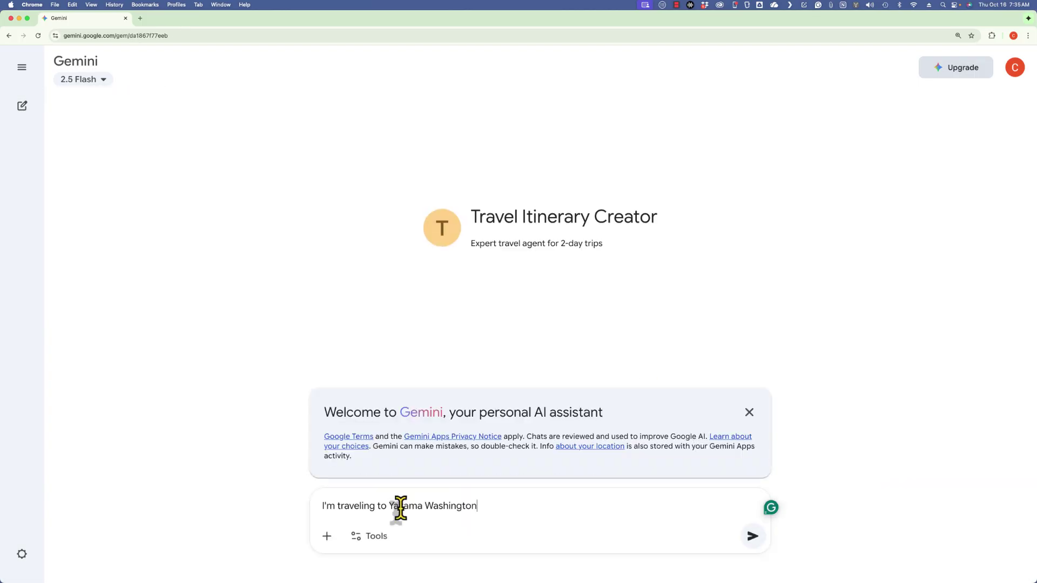
text( and need an itinerary.)
click(423, 507)
text(,)
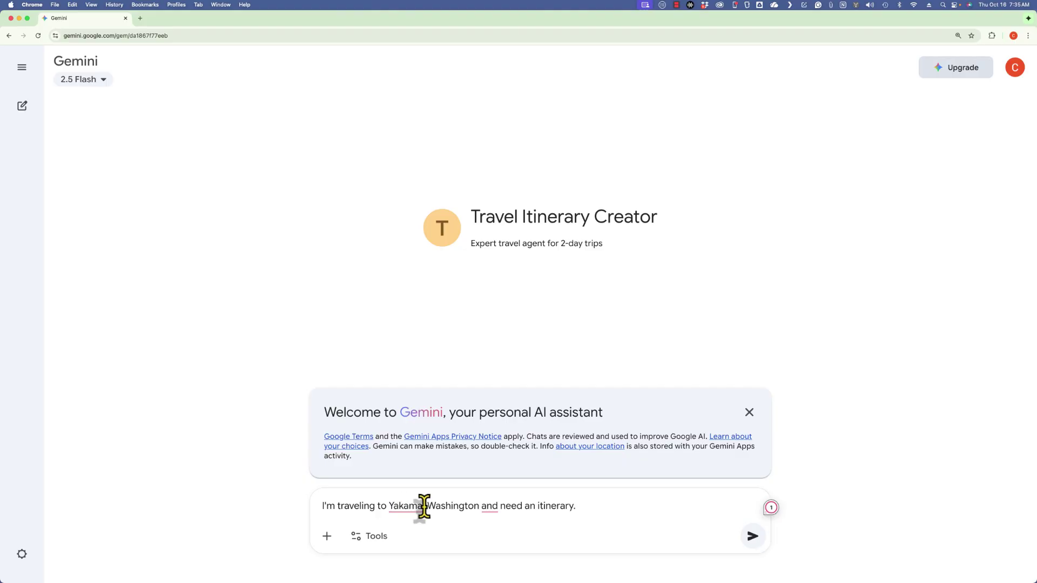
key(Return)
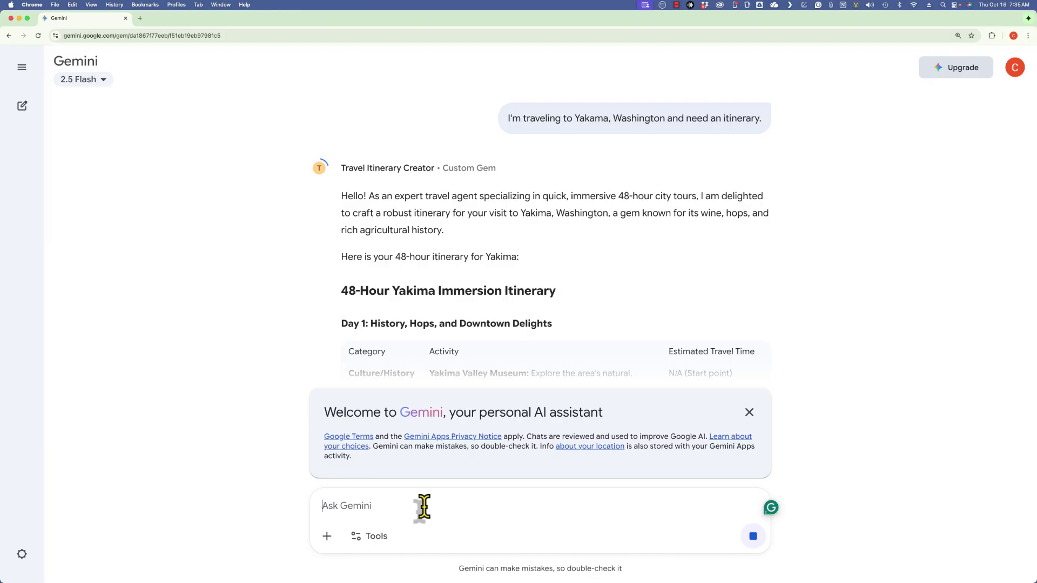
Examine the generated 48-hour itinerary, including both days' activities, travel times, daily budgets and total suggested budget
scroll(737, 259, down, 2)
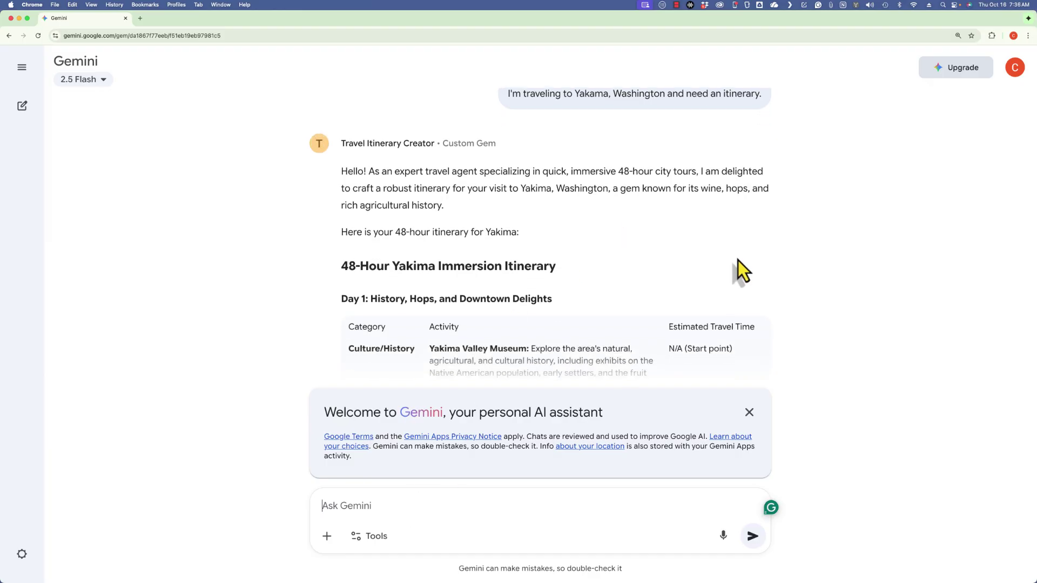
scroll(738, 260, down, 10)
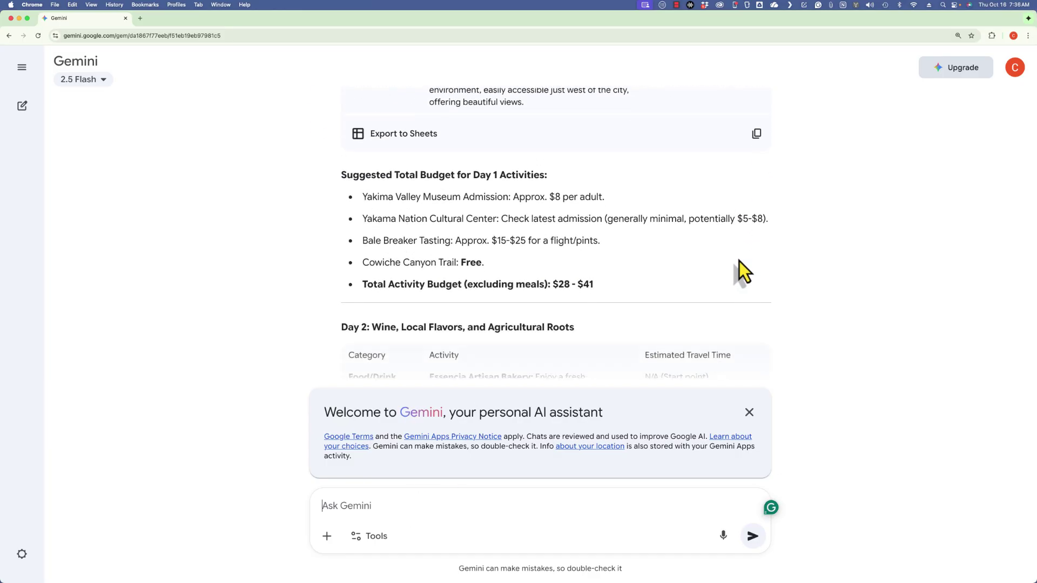
scroll(739, 261, down, 1)
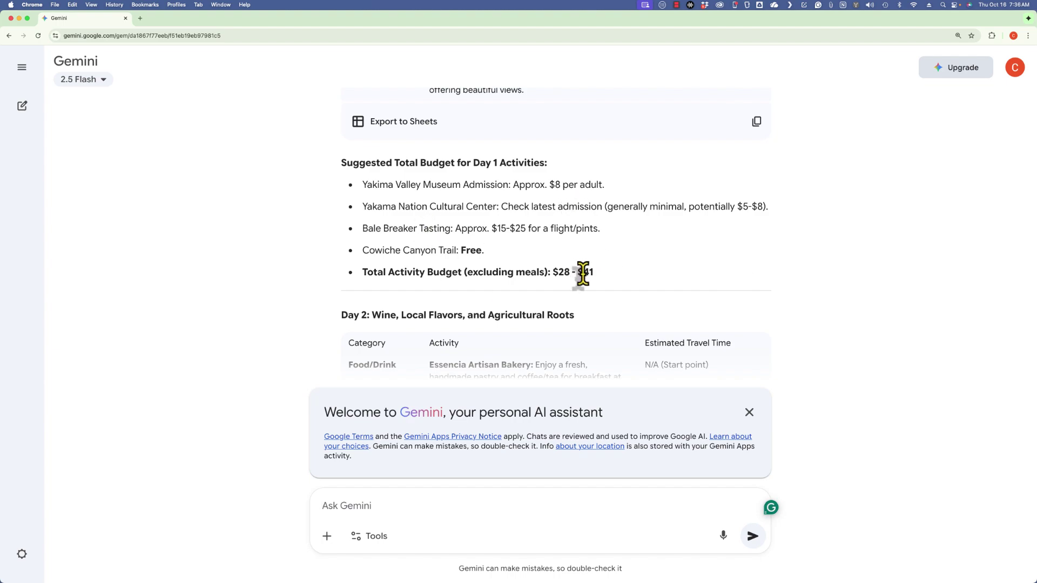
scroll(584, 273, down, 10)
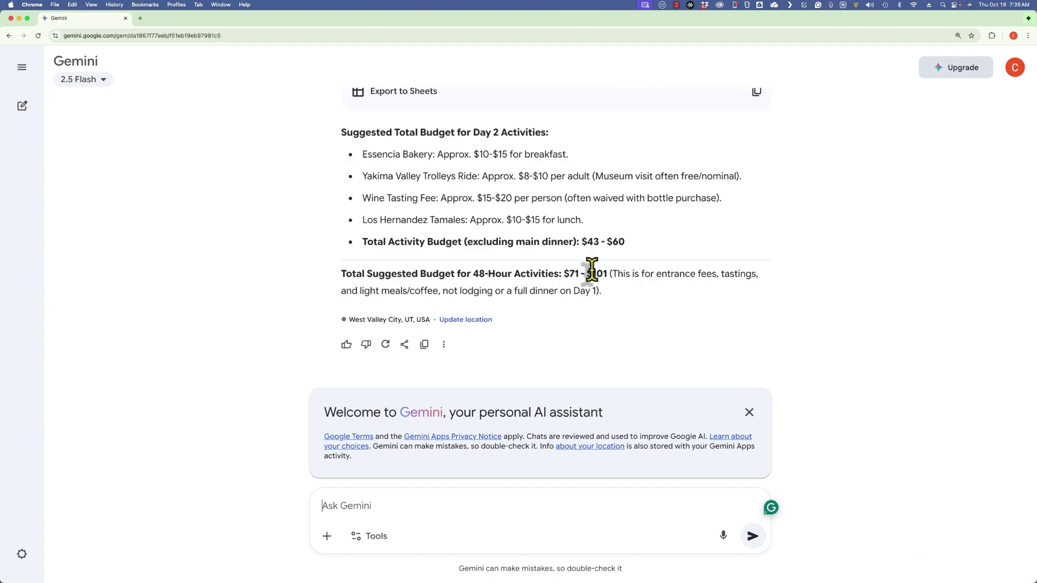
Leave the itinerary chat for the Explore Gems page
mouse_move(35, 115)
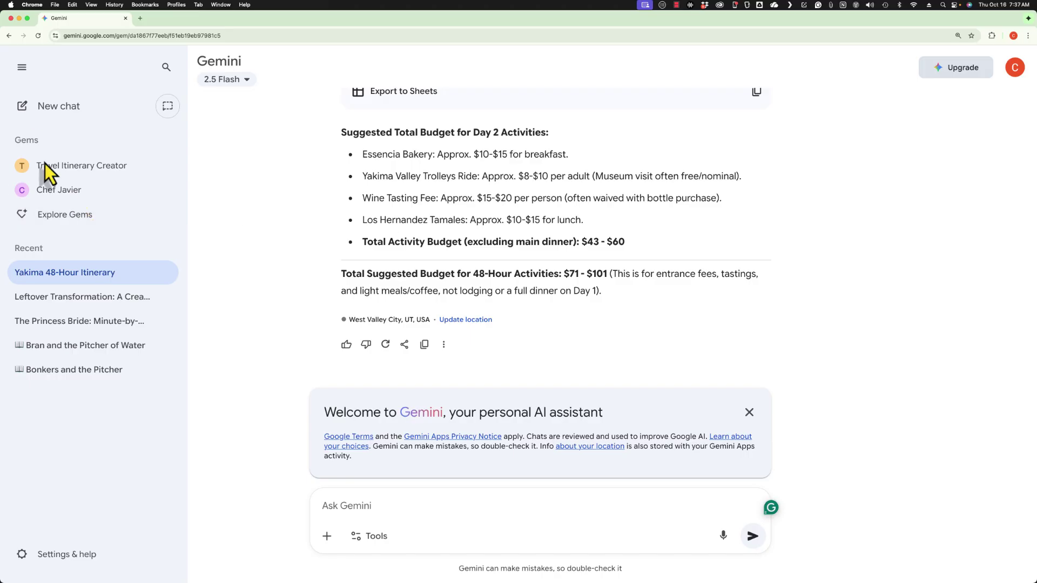
click(95, 223)
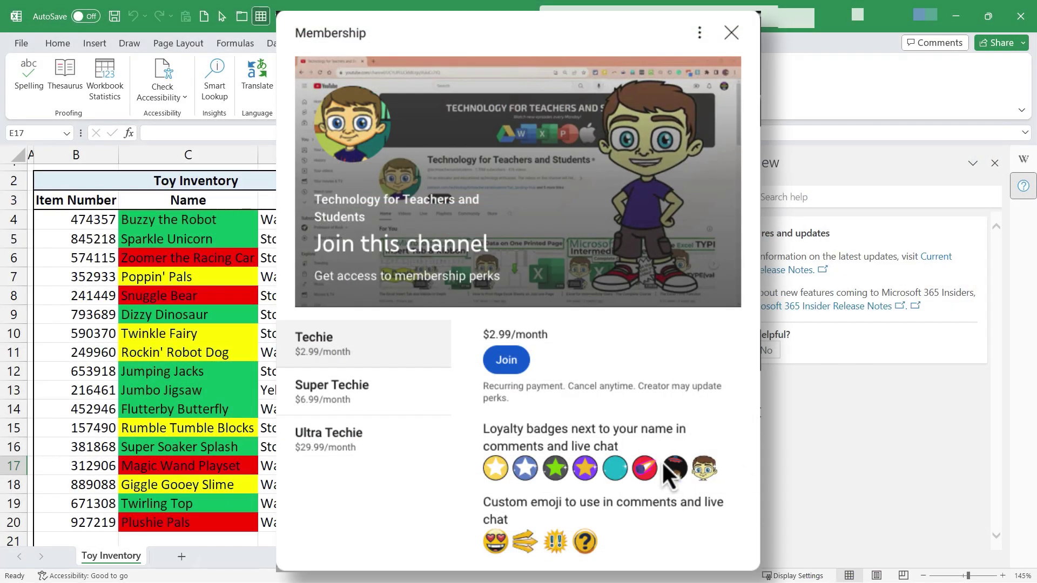
Look over the YouTube channel's membership perks and open the Super Thanks options for the Excel for Web video
scroll(655, 406, down, 2)
scroll(655, 406, up, 2)
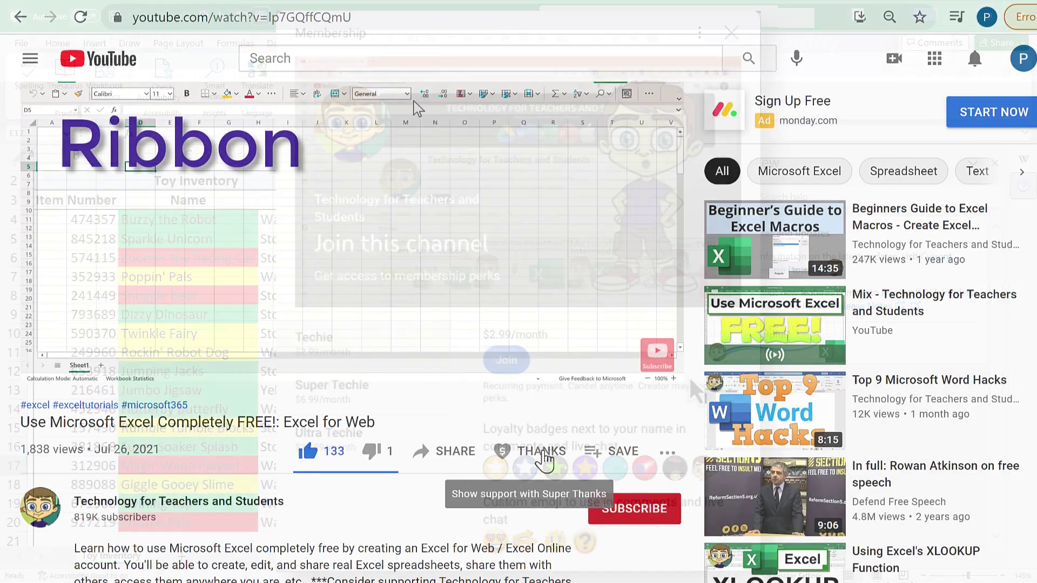
click(537, 451)
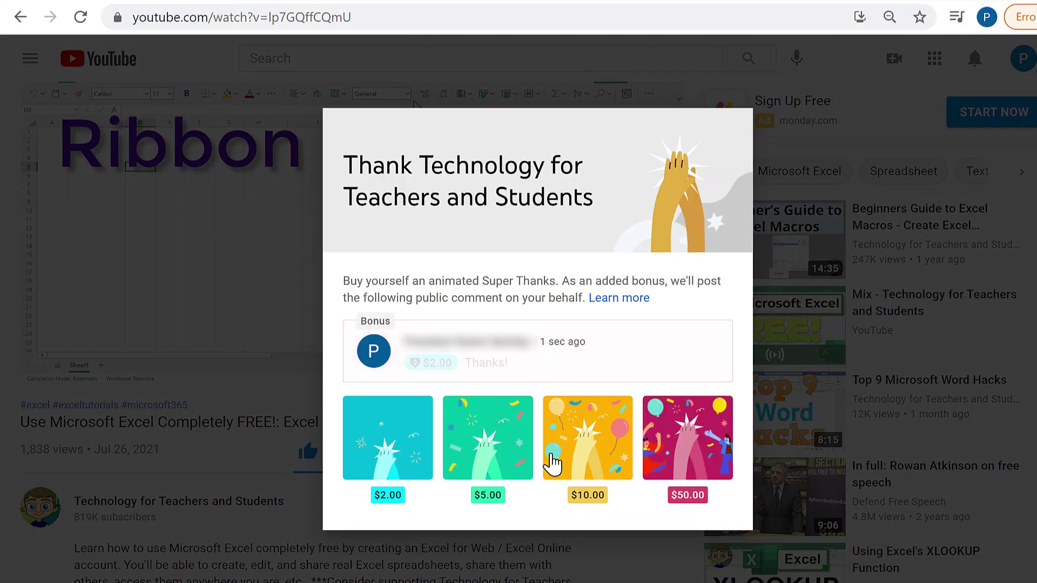